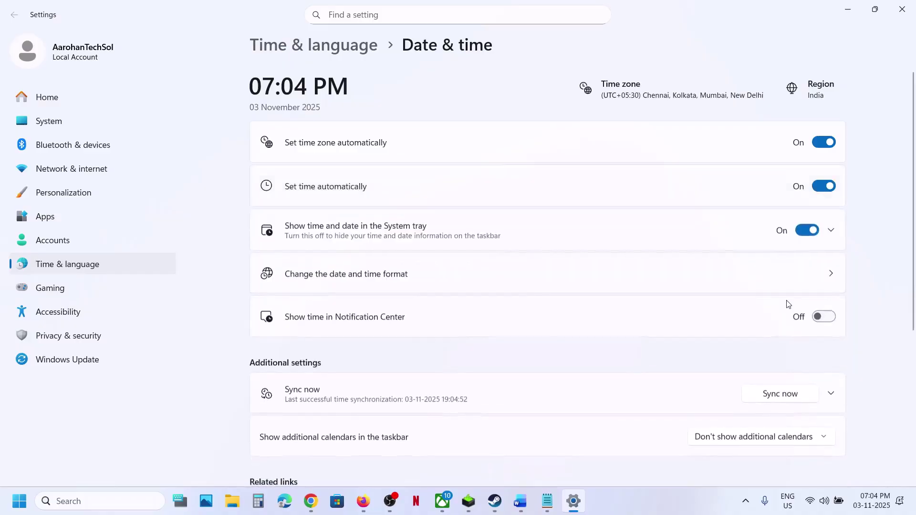
Step: Sync the Windows system clock with the time server
scroll(787, 304, "down", 2)
left_click(776, 325)
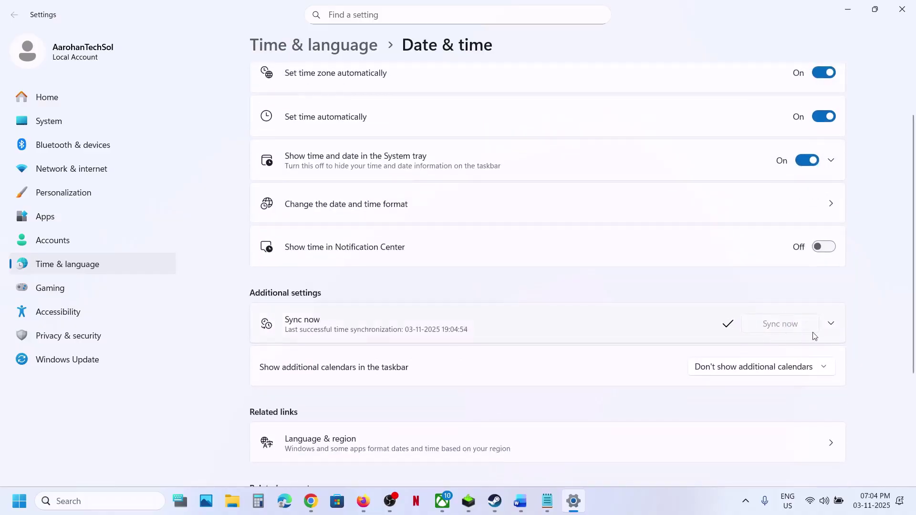
Step: Open the Language & region settings, check the country or region selection, and close Settings
left_click(96, 264)
left_click(434, 152)
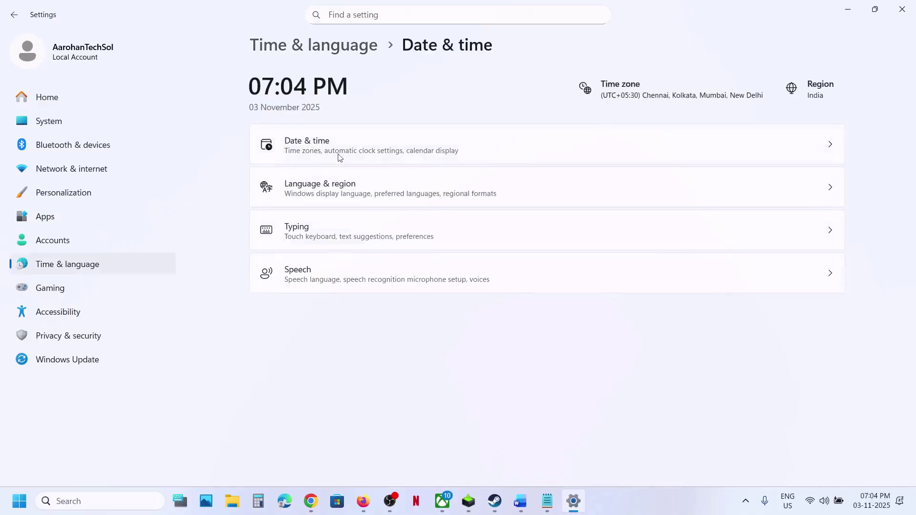
left_click(274, 50)
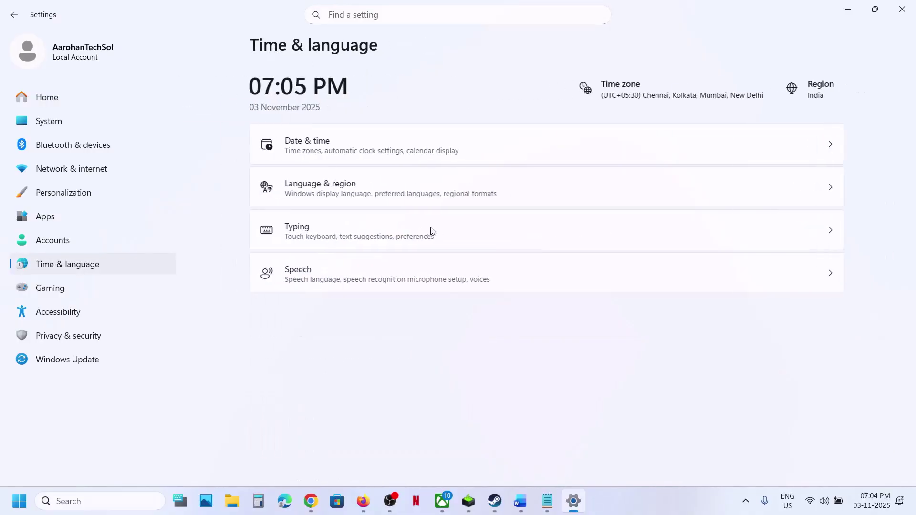
left_click(335, 194)
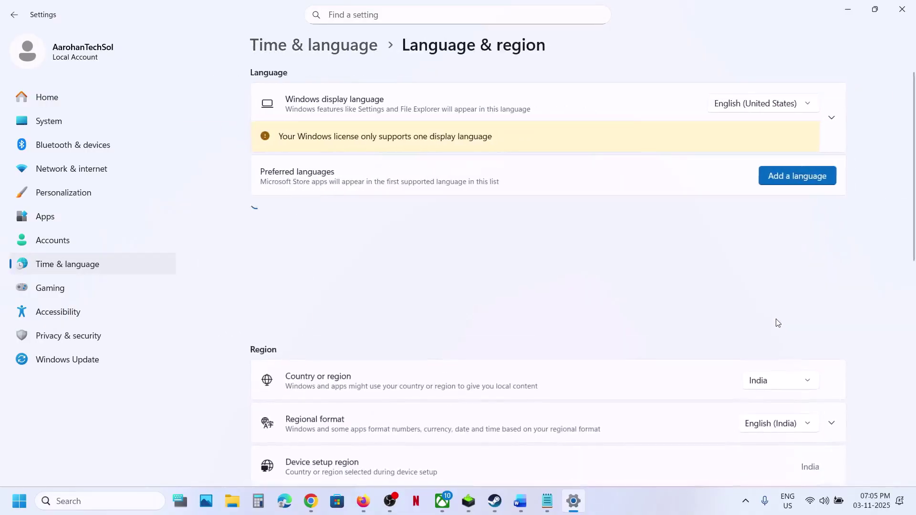
left_click(775, 395)
left_click(780, 388)
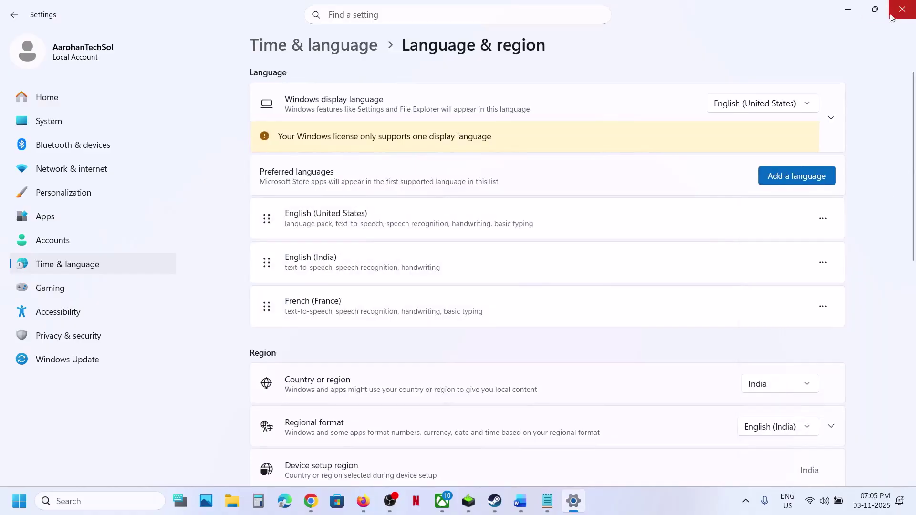
left_click(902, 9)
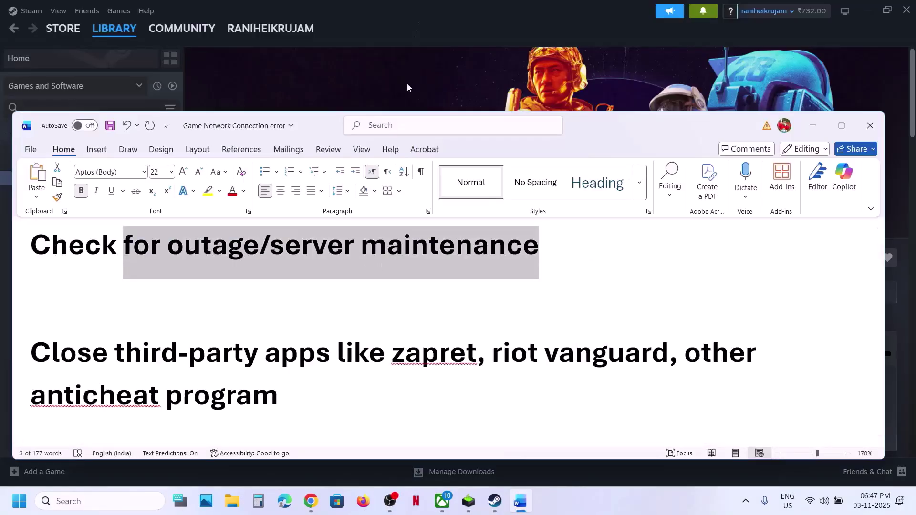
Step: Switch to Chrome and look through the recent ARC Raiders posts on X for outage or server maintenance news
left_click(408, 84)
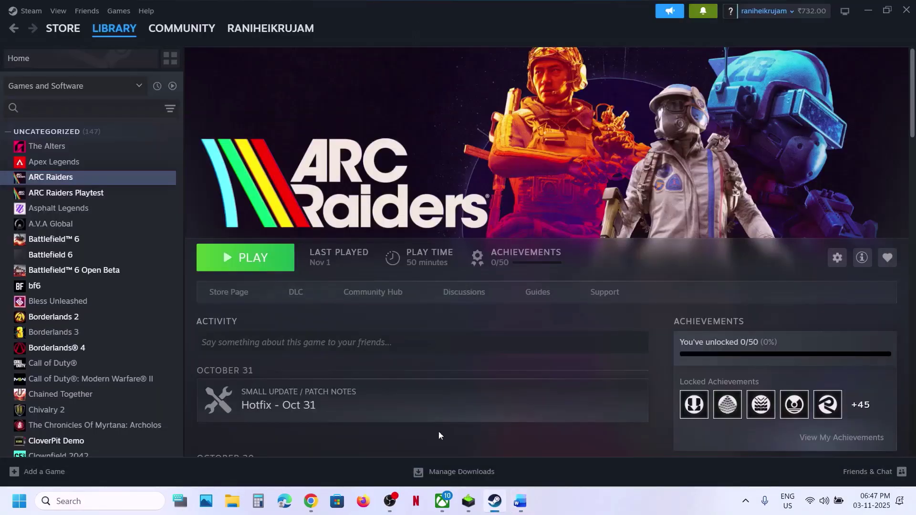
left_click(311, 502)
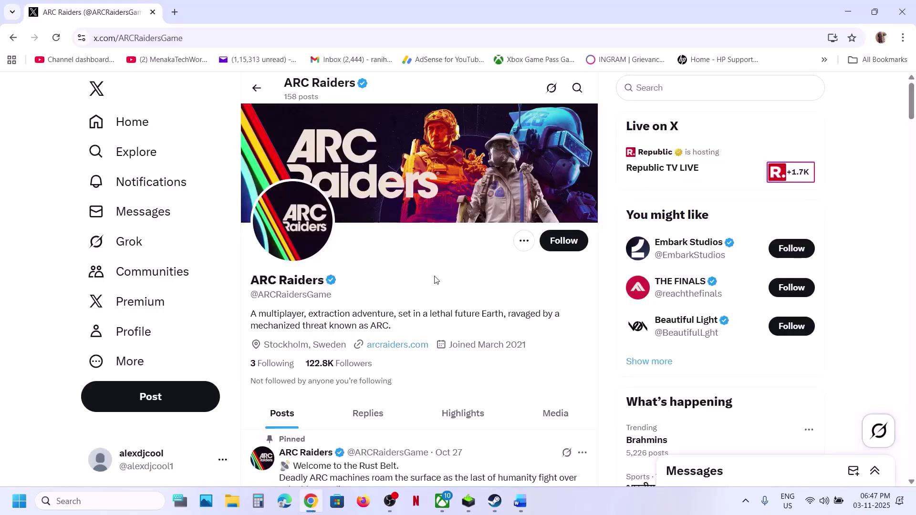
scroll(434, 280, "down", 1)
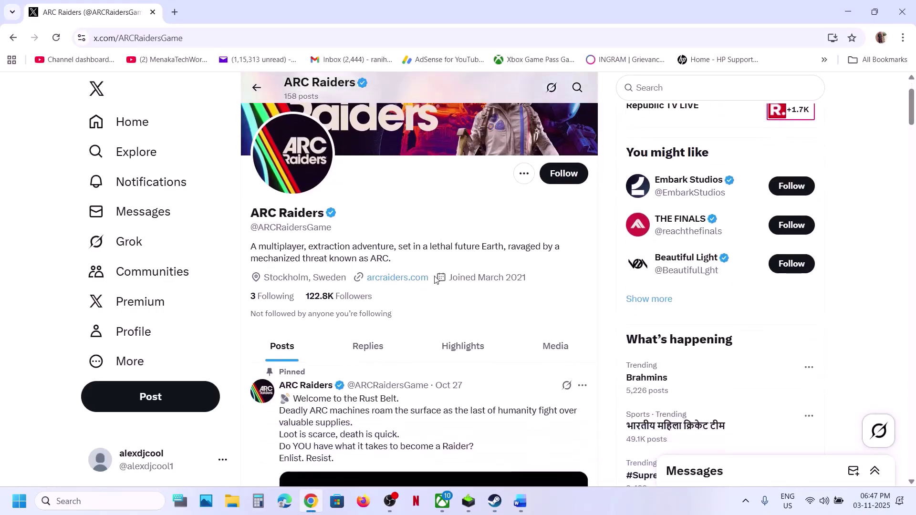
scroll(426, 240, "down", 6)
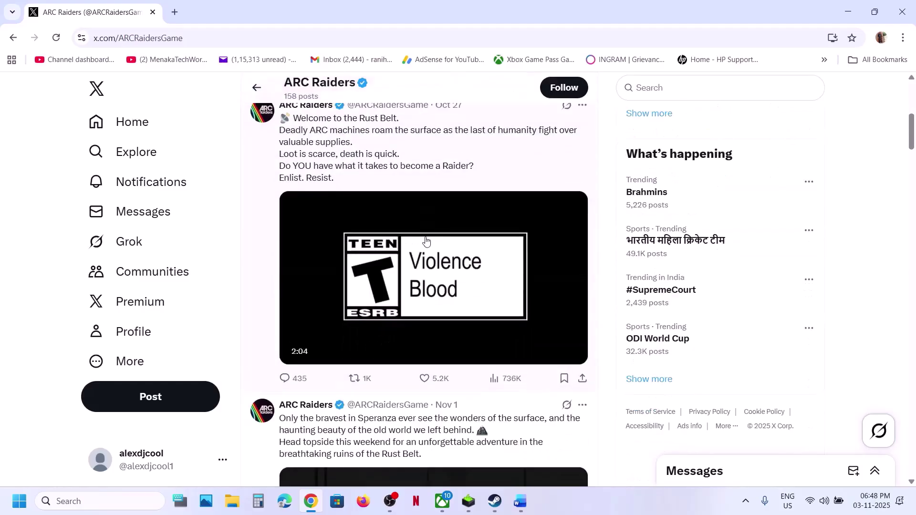
scroll(426, 240, "up", 3)
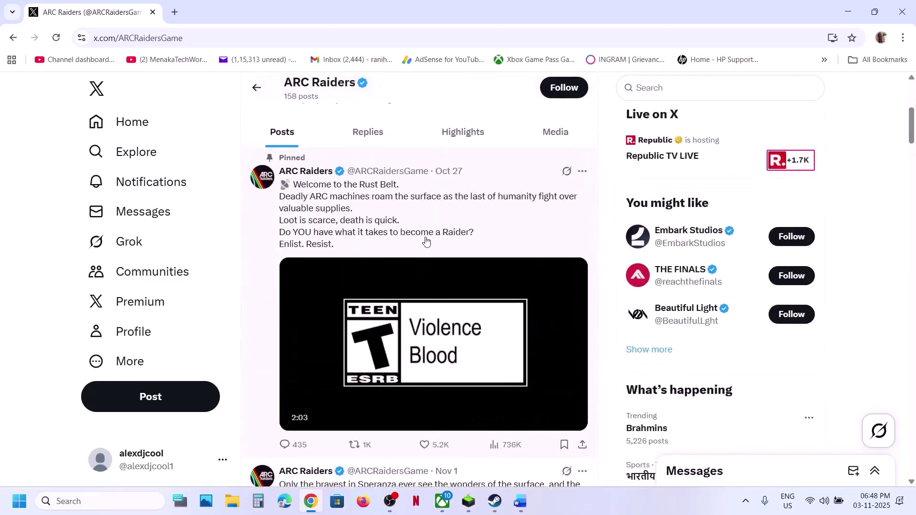
scroll(426, 239, "down", 8)
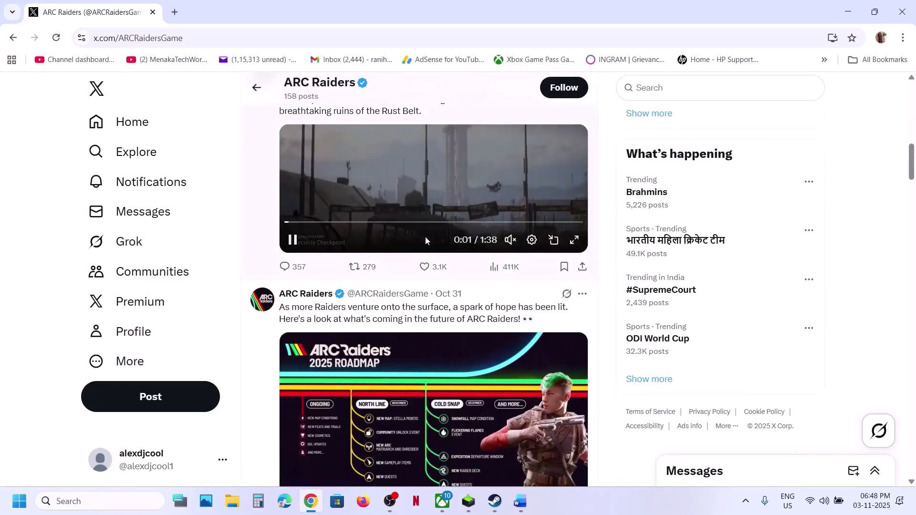
left_click(520, 501)
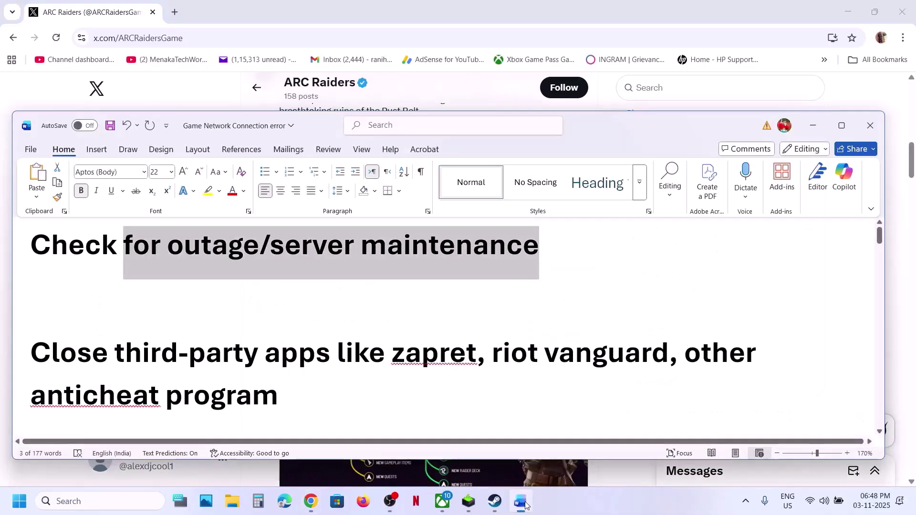
left_click(520, 501)
scroll(421, 354, "down", 10)
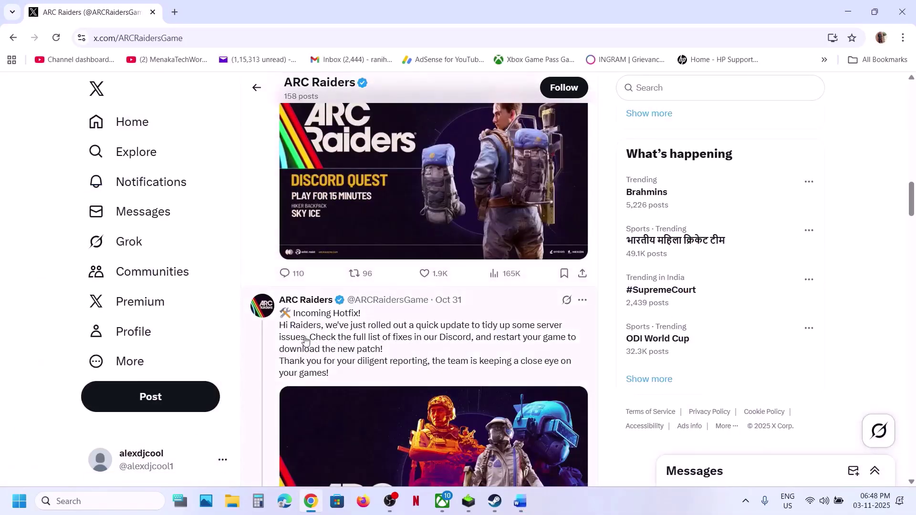
scroll(406, 340, "up", 12)
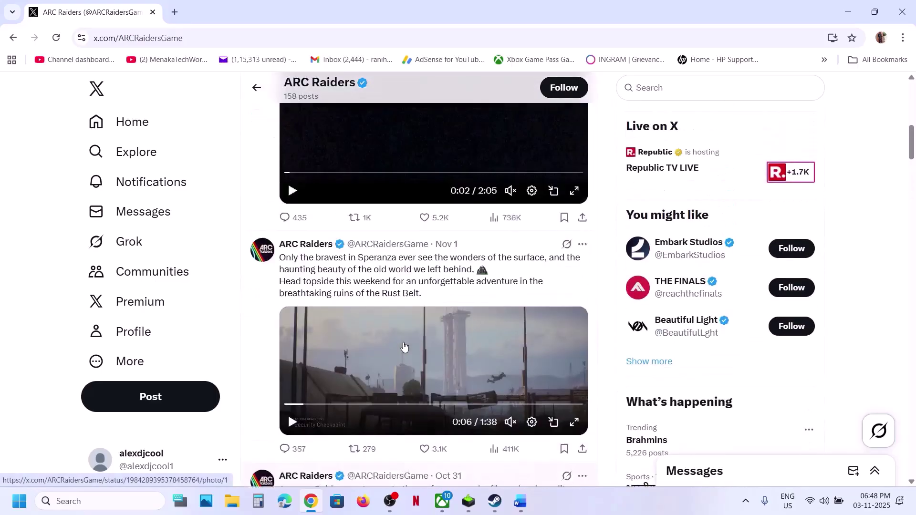
Step: Switch to the Word document and highlight the advice on closing zapret, riot vanguard and other anticheat programs
left_click(519, 498)
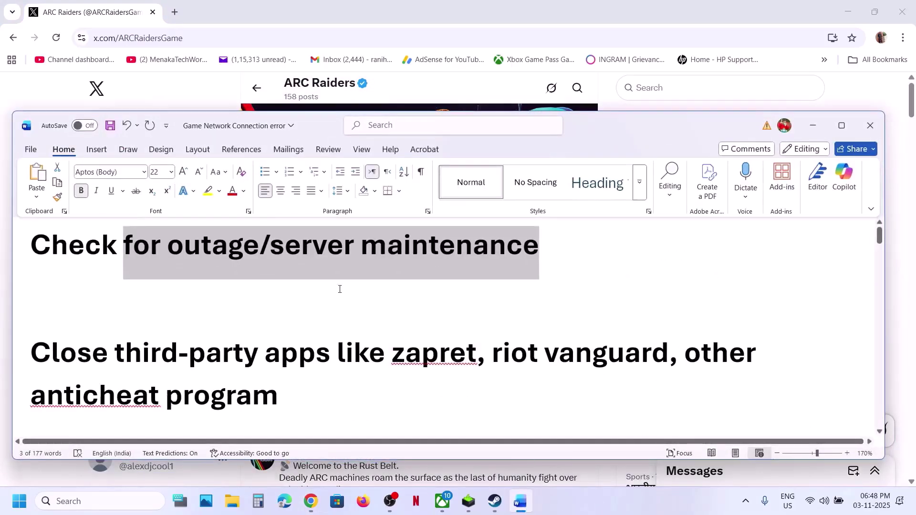
scroll(340, 290, "down", 1)
scroll(340, 290, "down", 3)
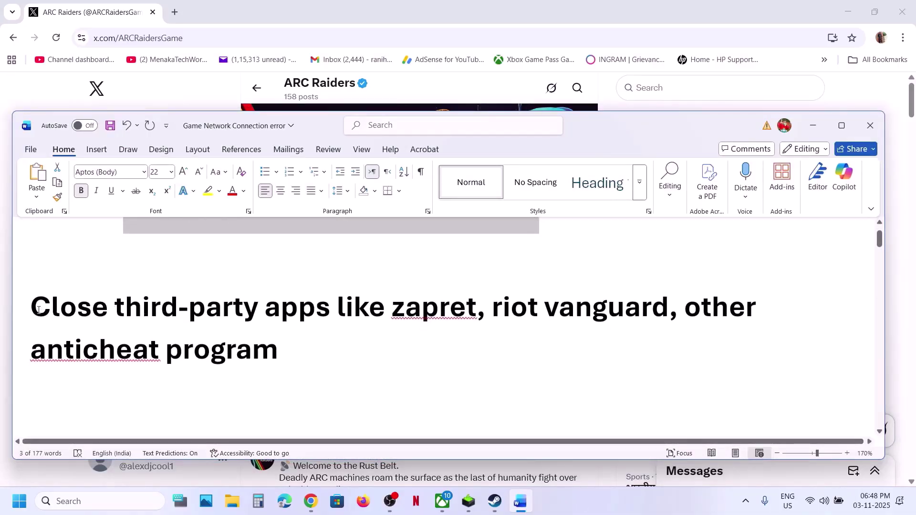
left_click_drag(38, 309, 443, 325)
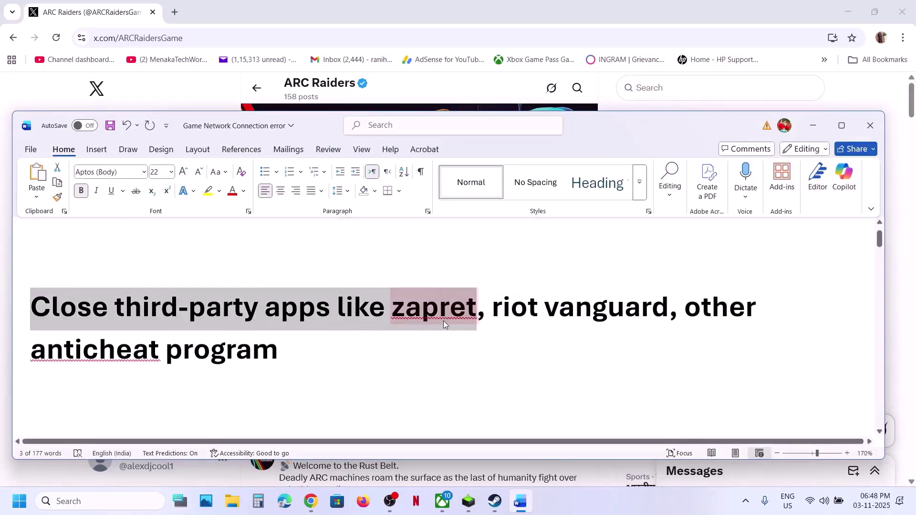
left_click(444, 325)
left_click_drag(393, 309, 640, 311)
left_click(491, 313)
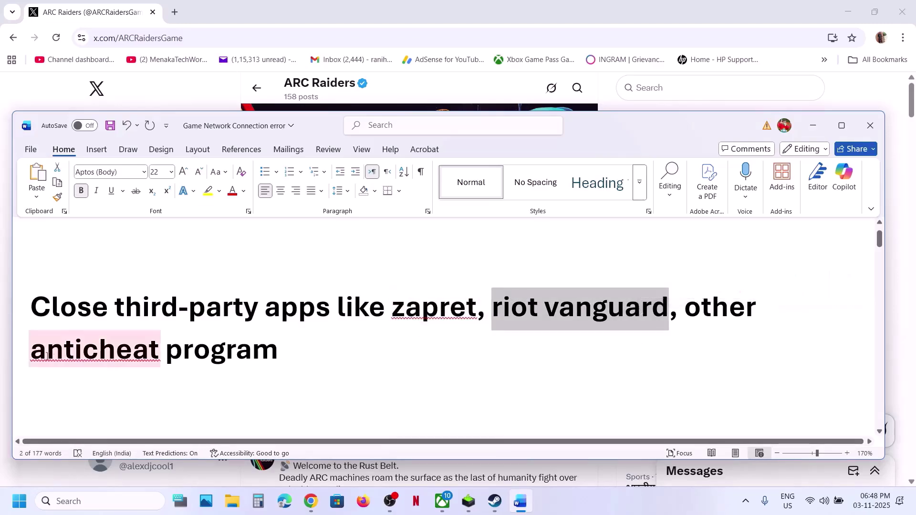
left_click_drag(32, 350, 301, 355)
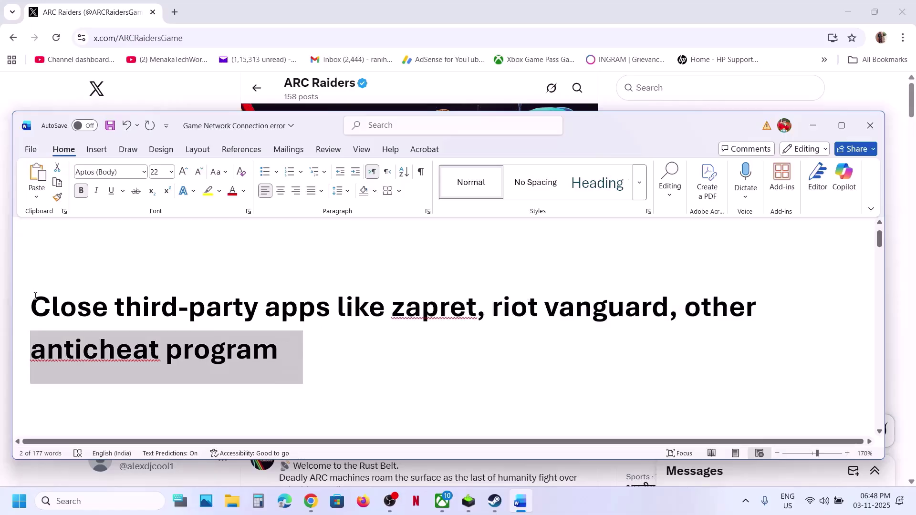
left_click_drag(36, 295, 388, 357)
left_click(385, 361)
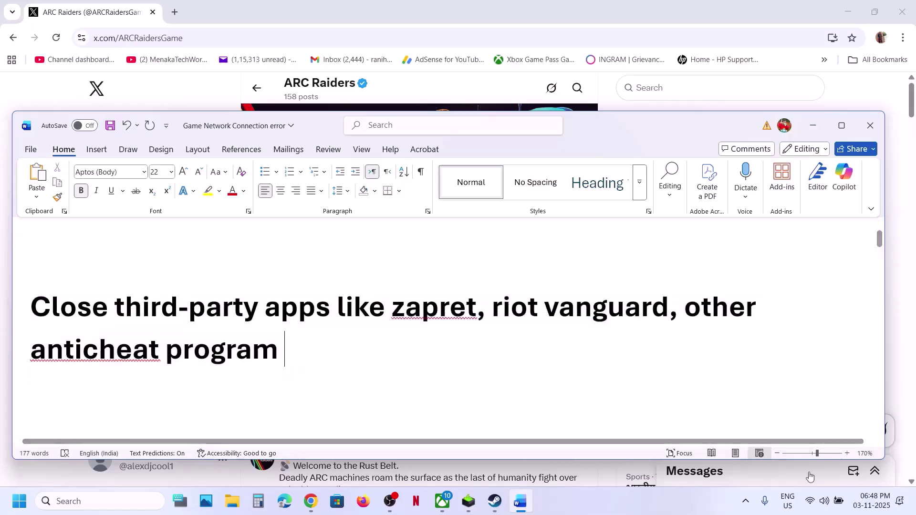
Step: Exit WhatsApp running in the background and return to the Word document
left_click(746, 501)
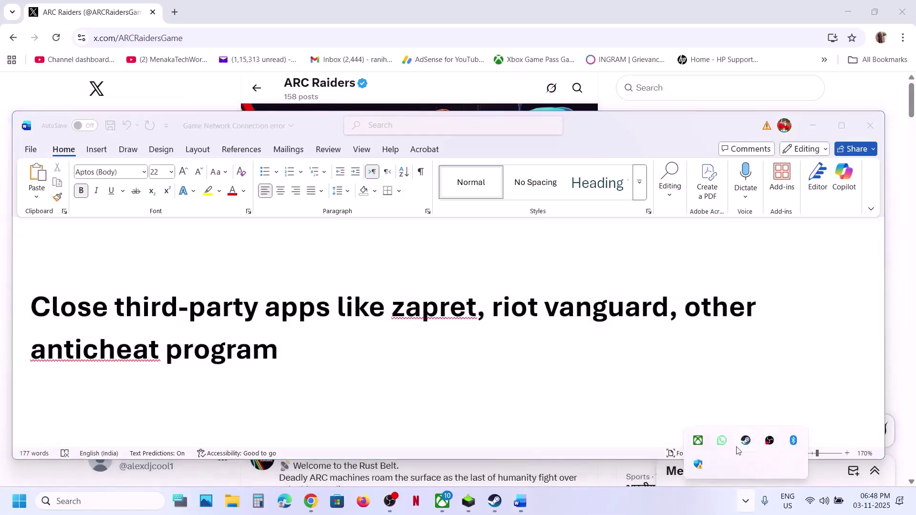
right_click(728, 443)
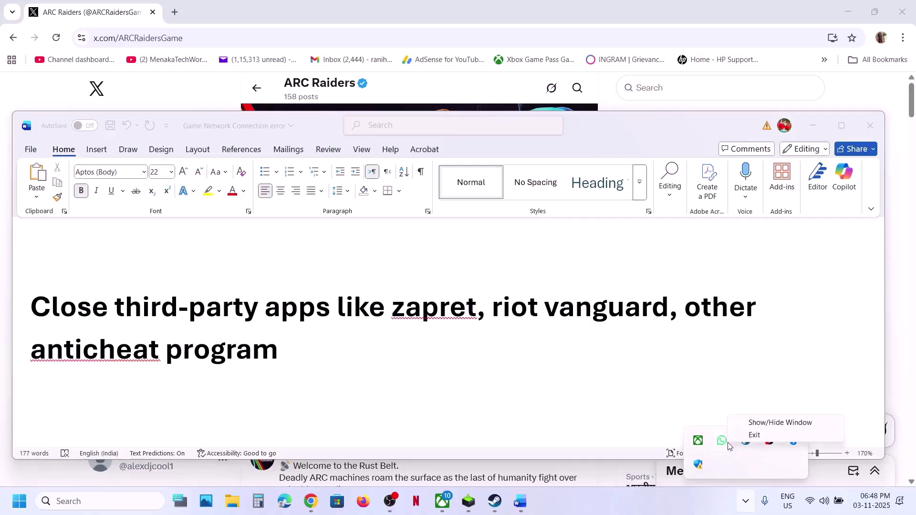
left_click(758, 436)
left_click(287, 369)
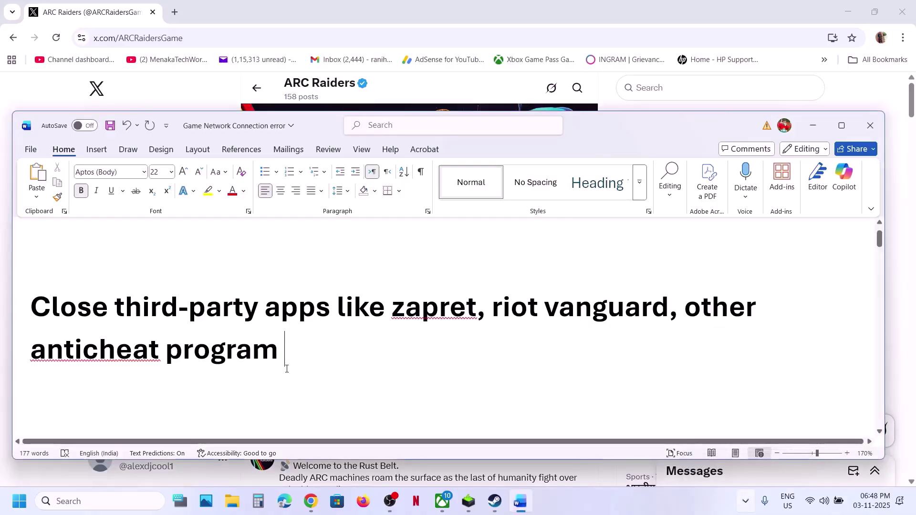
Step: Highlight the Step 1 text about reconnecting WIFI in the document and turn Wi-Fi off and back on
scroll(286, 368, "down", 2)
scroll(286, 369, "down", 1)
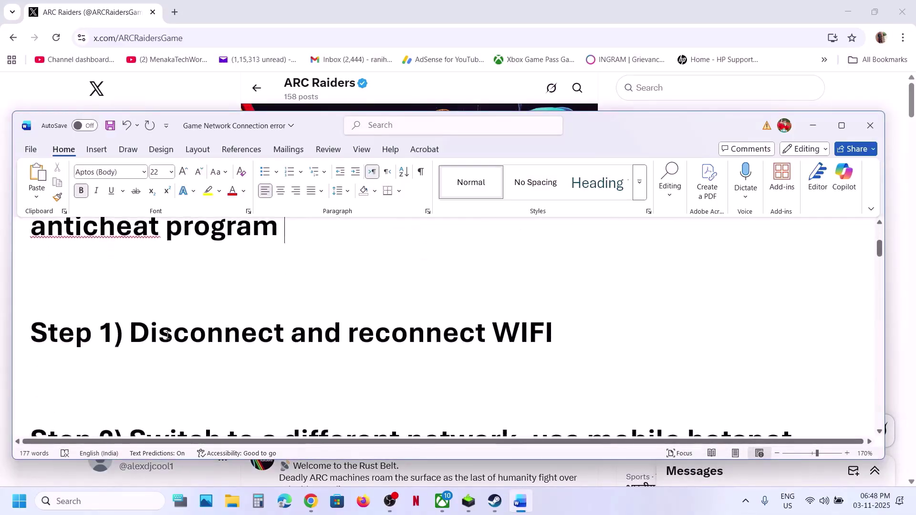
left_click_drag(286, 370, 587, 327)
left_click(817, 501)
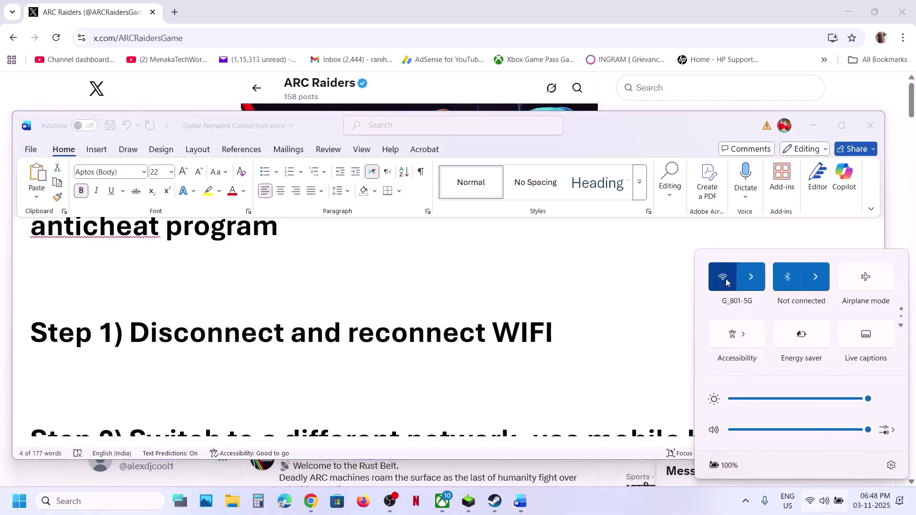
left_click(726, 279)
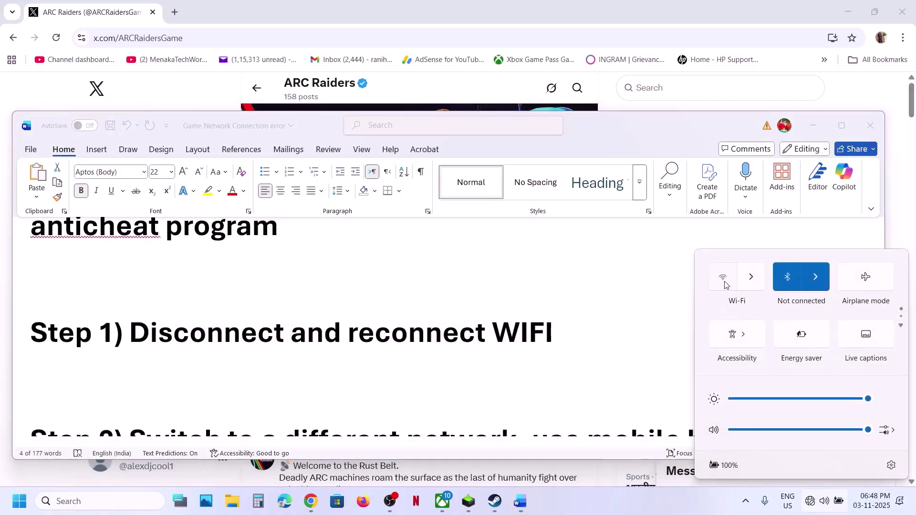
left_click(724, 280)
left_click(388, 370)
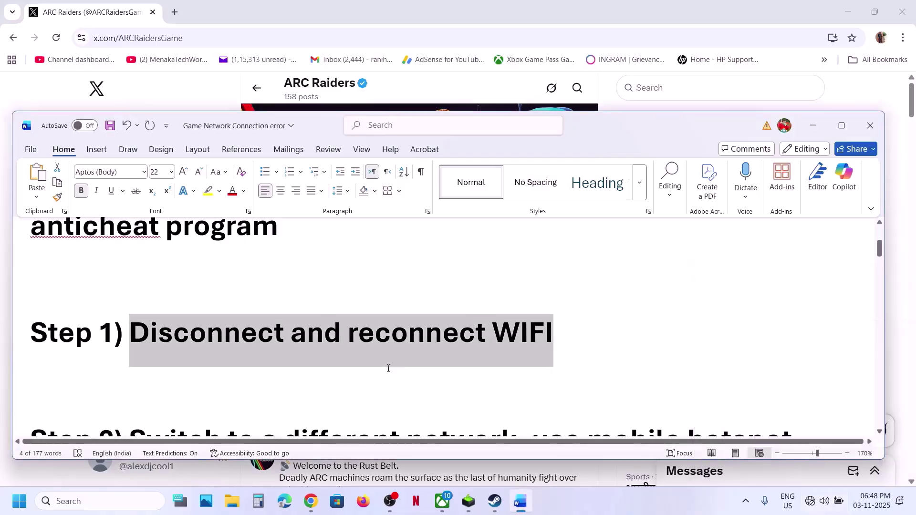
Step: Switch the Wi-Fi connection to the G_801-4G network and return to the document
scroll(362, 363, "down", 2)
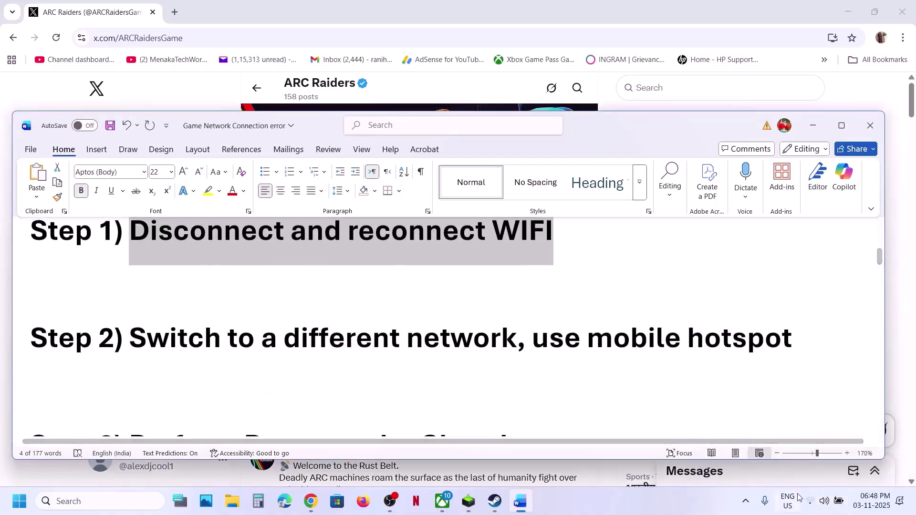
left_click(813, 509)
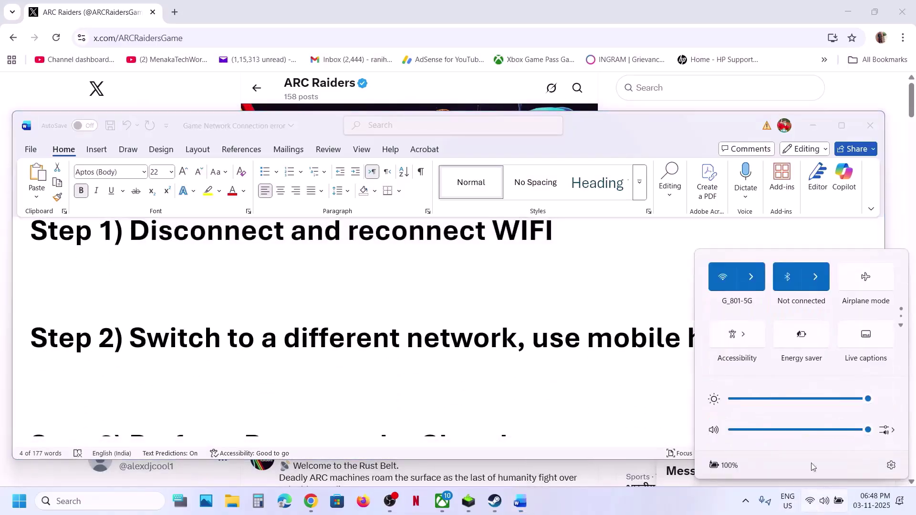
left_click(753, 278)
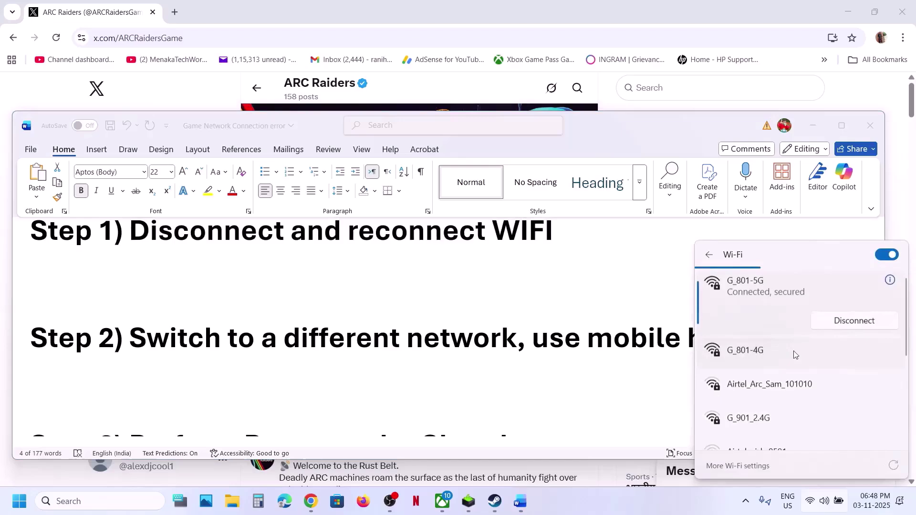
left_click(769, 350)
left_click(854, 375)
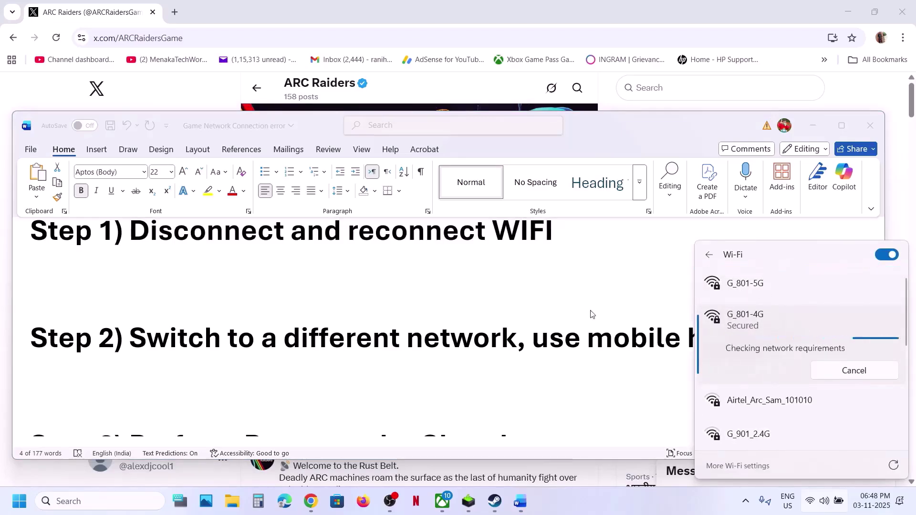
left_click(563, 333)
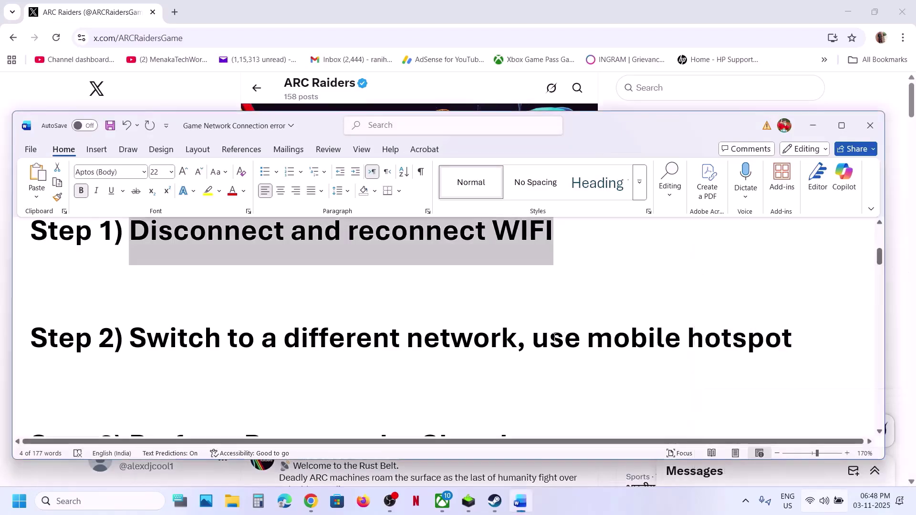
Step: Highlight "use mobile hotspot" in the Step 2 line of the document
left_click_drag(541, 343, 736, 351)
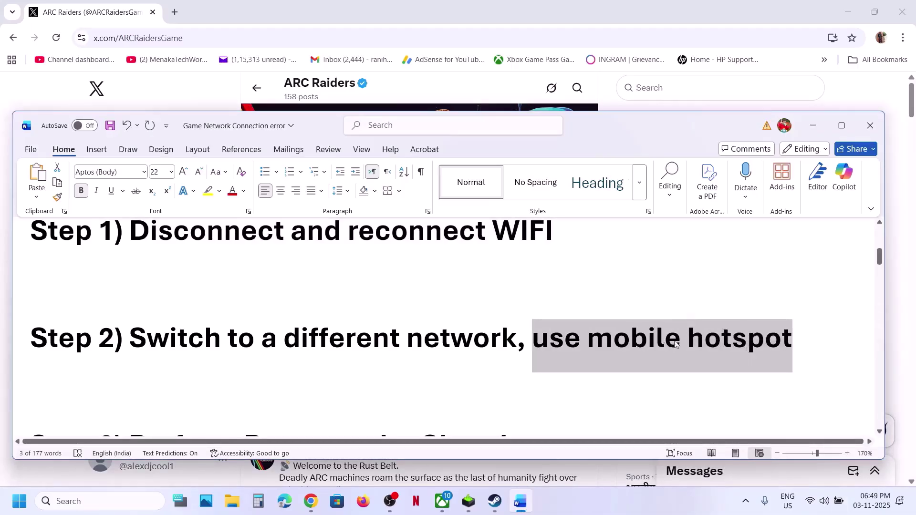
left_click(679, 415)
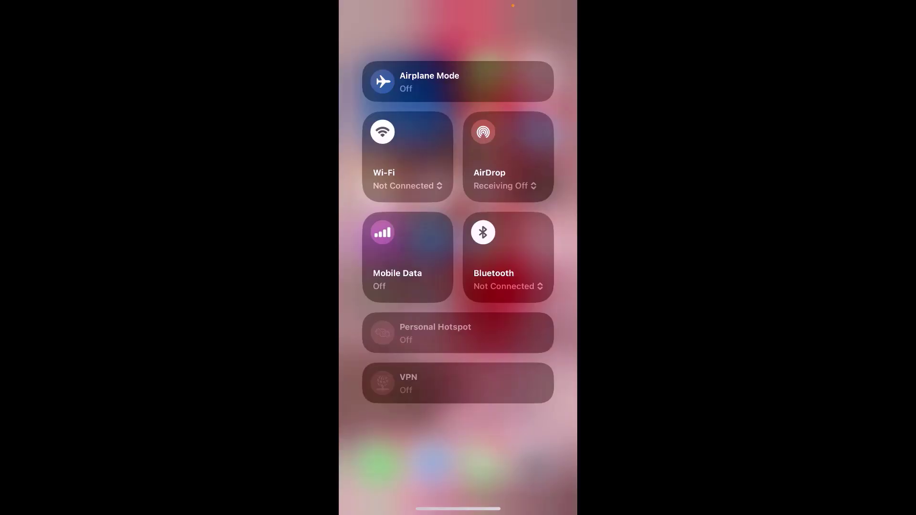
Step: Turn on mobile data and open the personal hotspot option on the phone, and look through the computer's available Wi-Fi networks
left_click(382, 232)
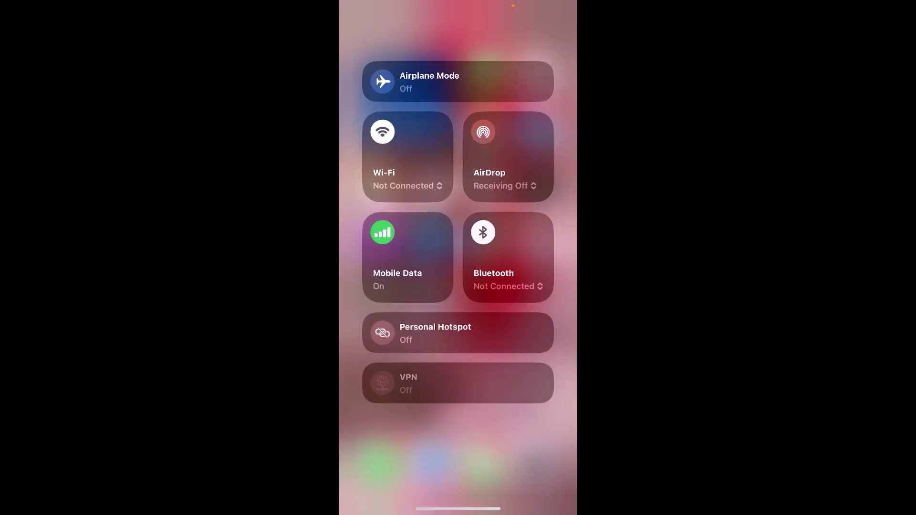
left_click(383, 333)
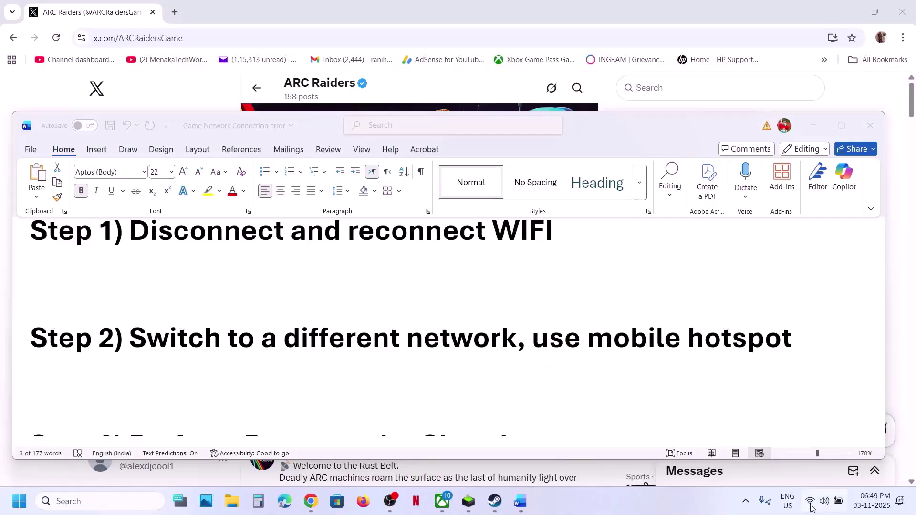
left_click(811, 506)
left_click(756, 279)
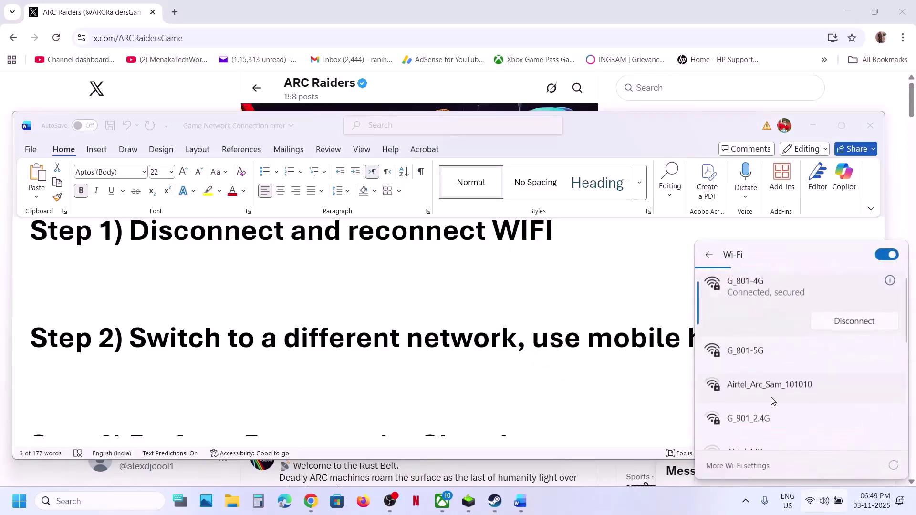
scroll(773, 403, "down", 2)
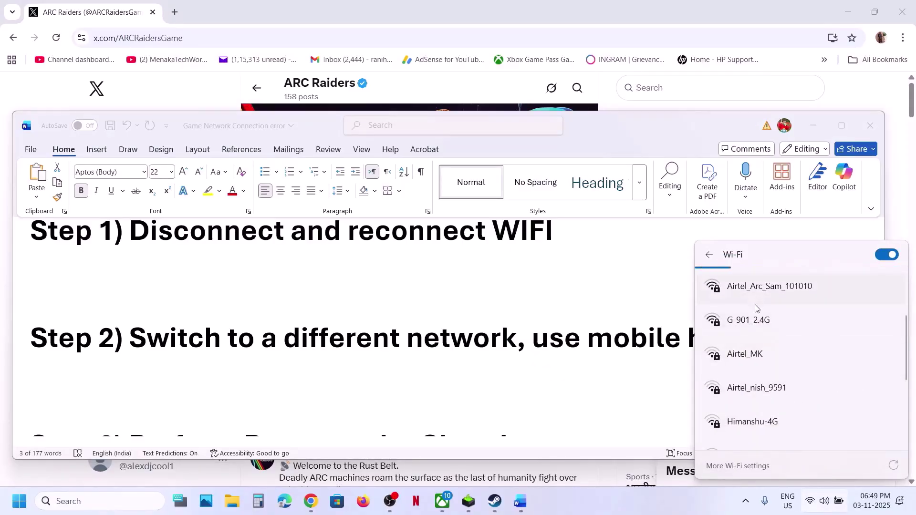
scroll(768, 386, "up", 3)
key("Escape")
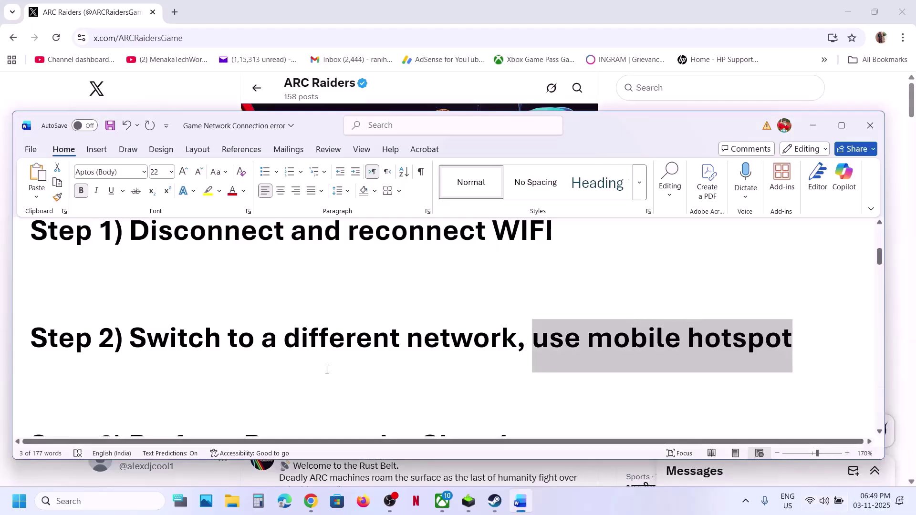
Step: Maximize the Word document and highlight the Step 3 power cycle instructions, starting with "Shut down your computer"
scroll(327, 370, "down", 2)
scroll(327, 370, "down", 2)
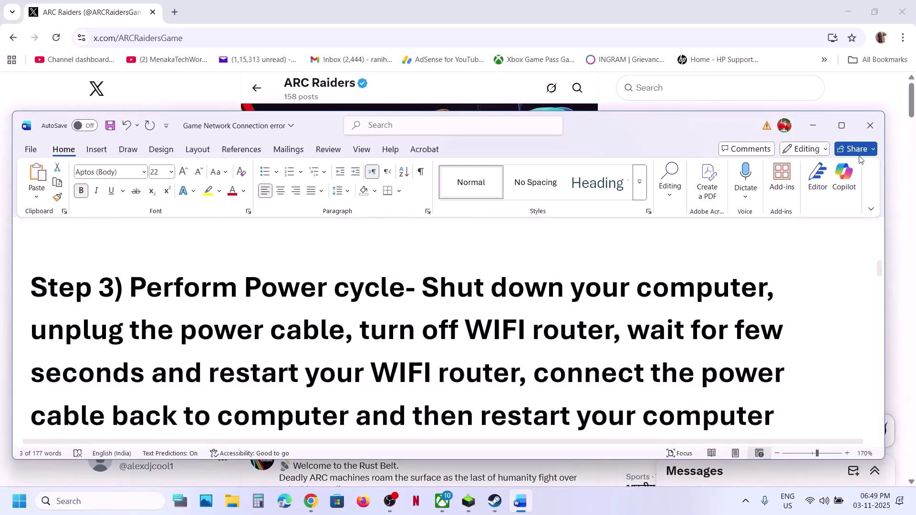
left_click(841, 126)
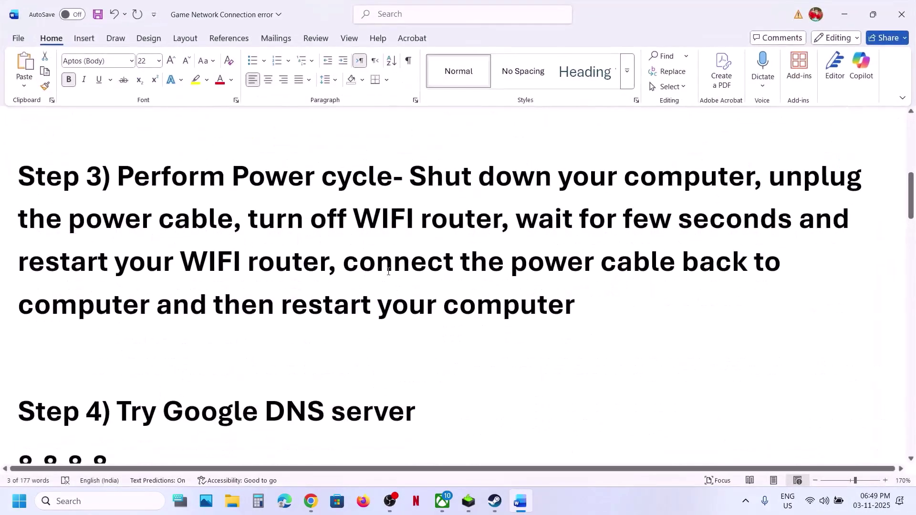
left_click_drag(410, 191, 750, 210)
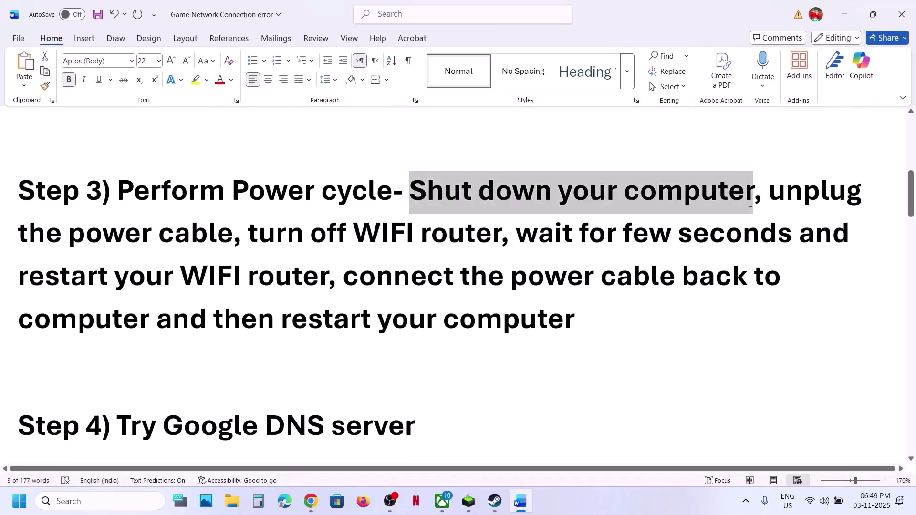
left_click_drag(513, 208, 601, 323)
left_click(602, 329)
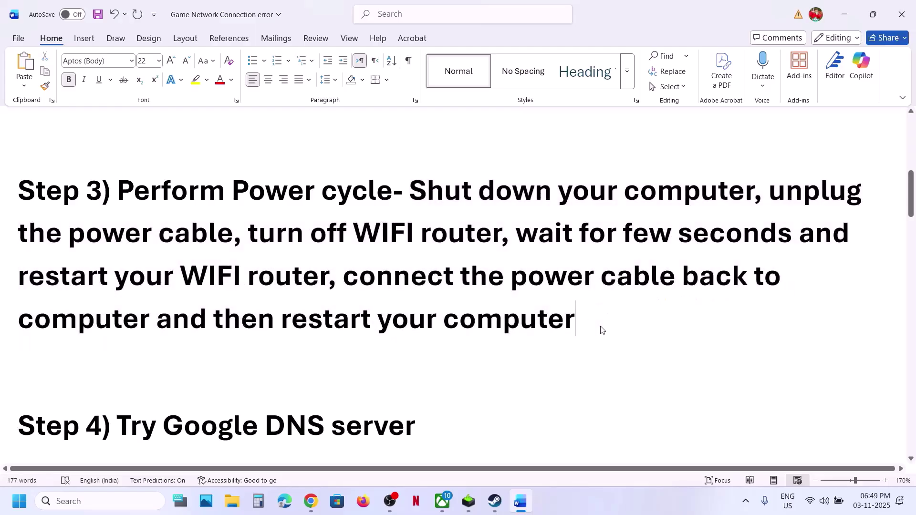
Step: Go past Step 4 in the document and open the Wi-Fi connection's status from Control Panel's Network and Sharing Center
scroll(320, 336, "down", 5)
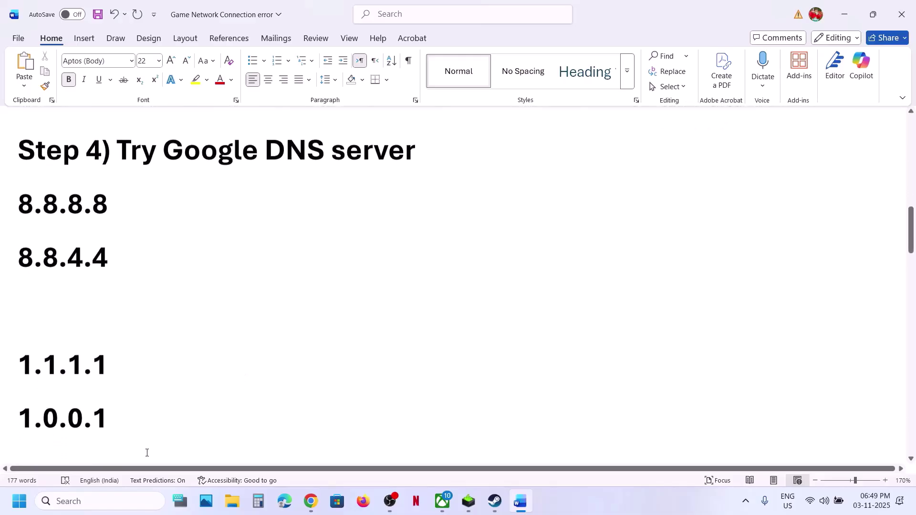
left_click(110, 502)
type("control")
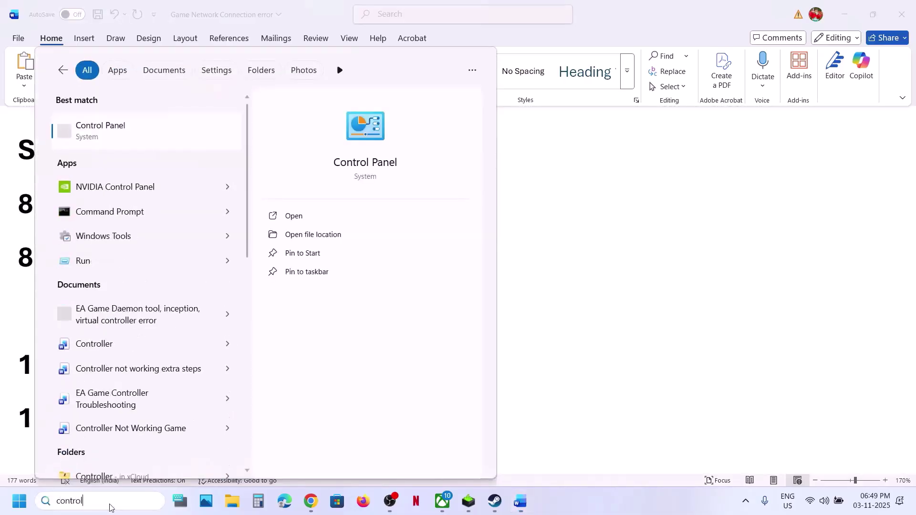
key("Return")
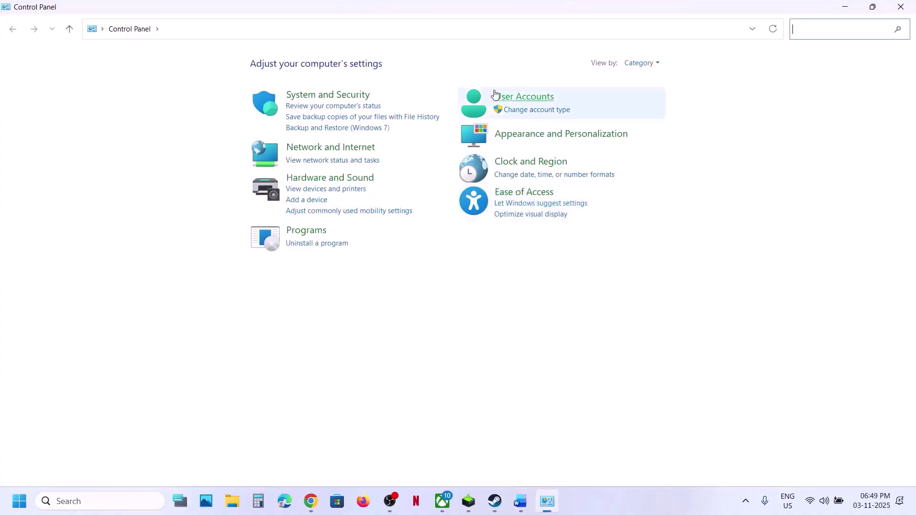
left_click(349, 147)
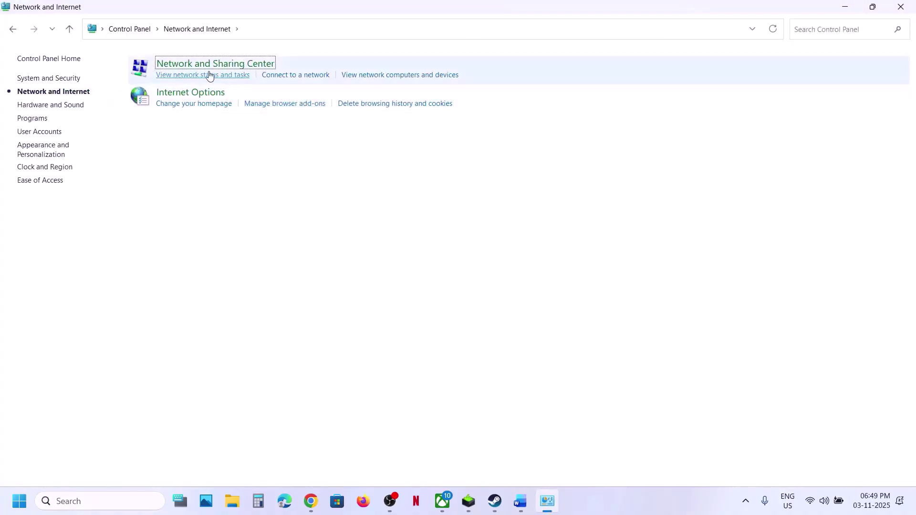
left_click(201, 66)
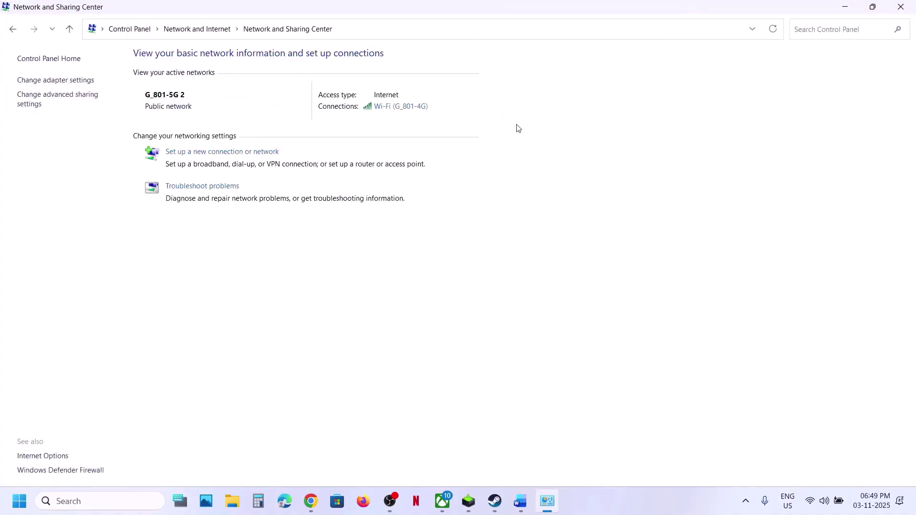
left_click(408, 113)
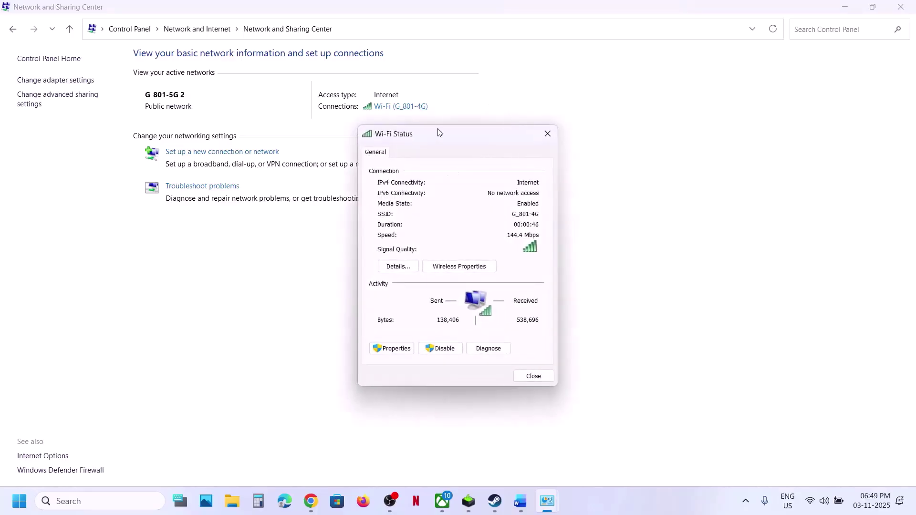
Step: Set the Wi-Fi adapter's IPv4 DNS servers to 8.8.8.8 and 8.8.4.4 with validation upon exit, and dismiss the network diagnostics
left_click_drag(431, 131, 356, 110)
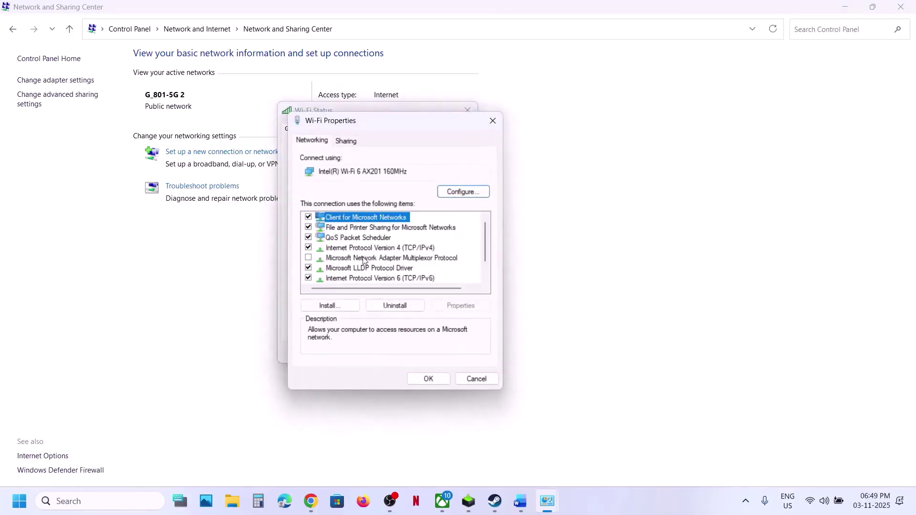
left_click(353, 250)
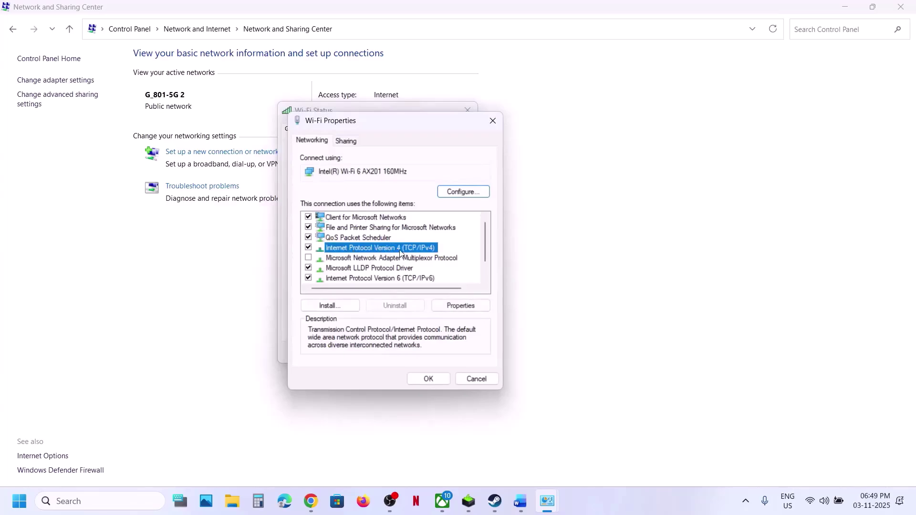
left_click(464, 308)
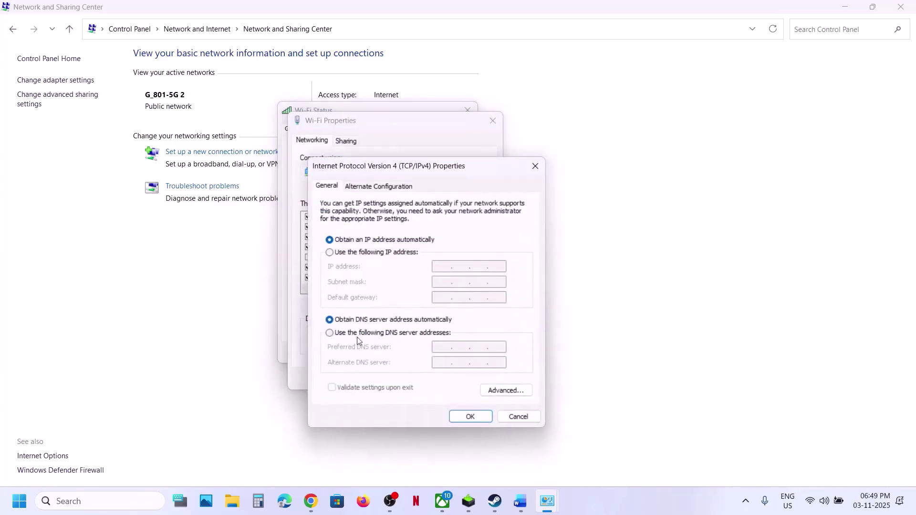
left_click(330, 334)
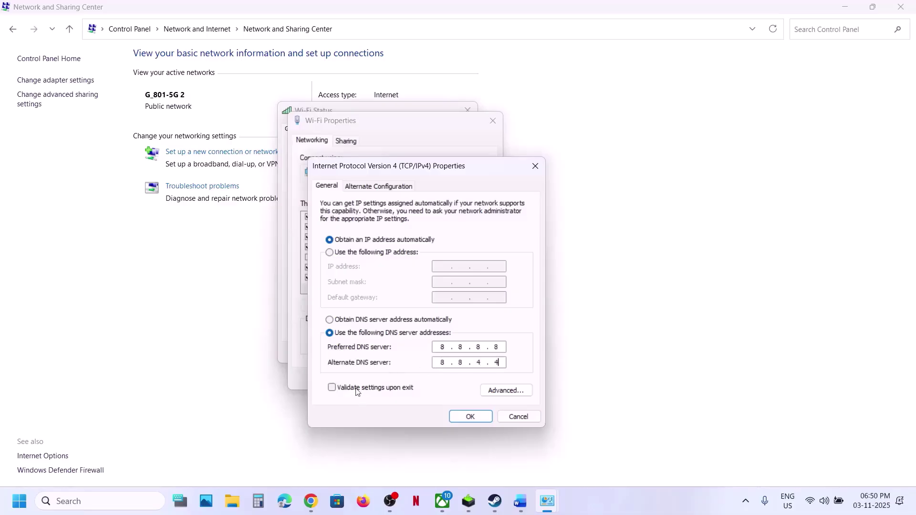
left_click(467, 417)
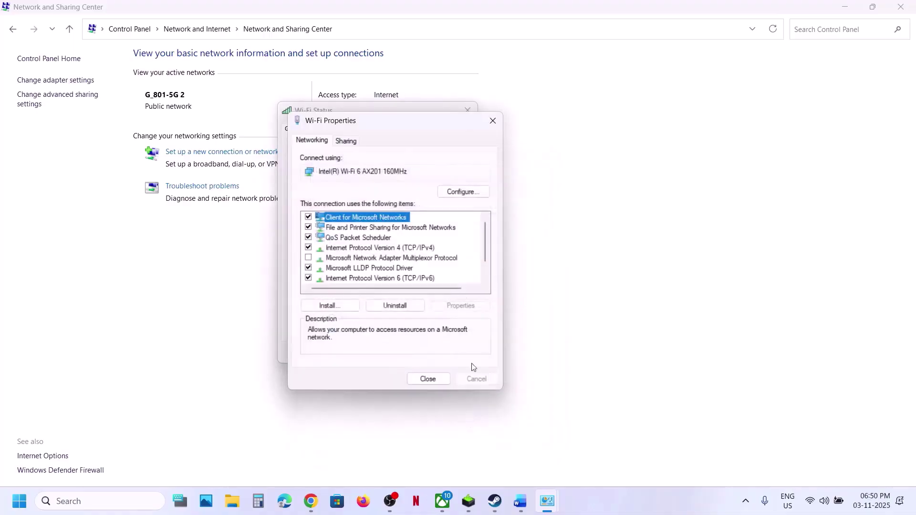
left_click(439, 378)
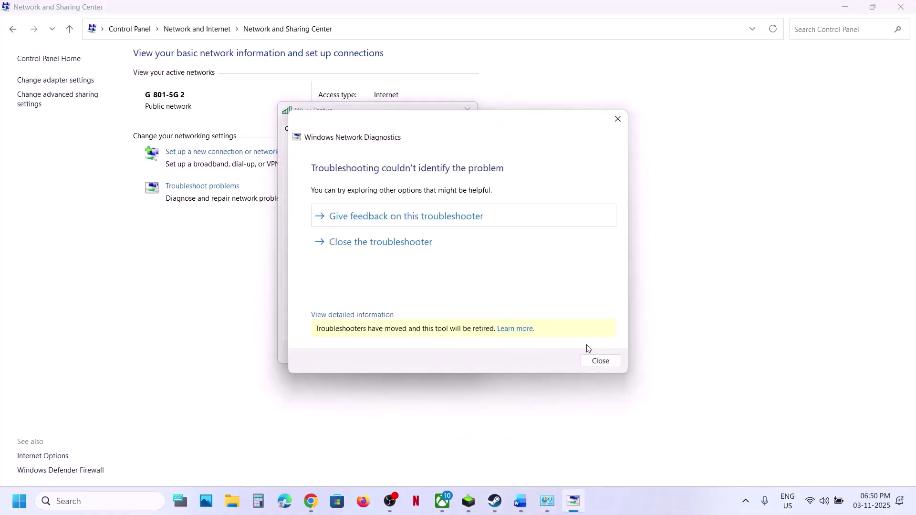
left_click(600, 361)
Step: Switch to Steam to view the ARC Raiders library page and return to the Step 4 DNS addresses in Word
left_click(496, 504)
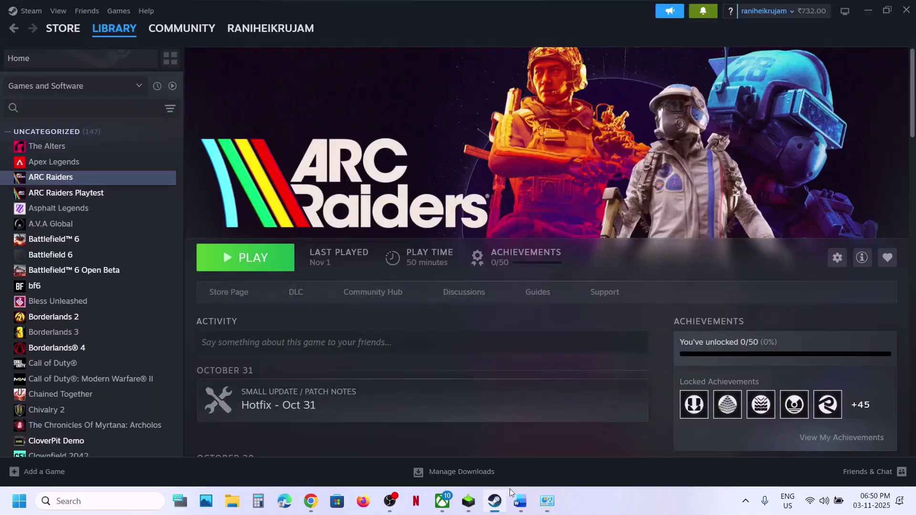
left_click(521, 511)
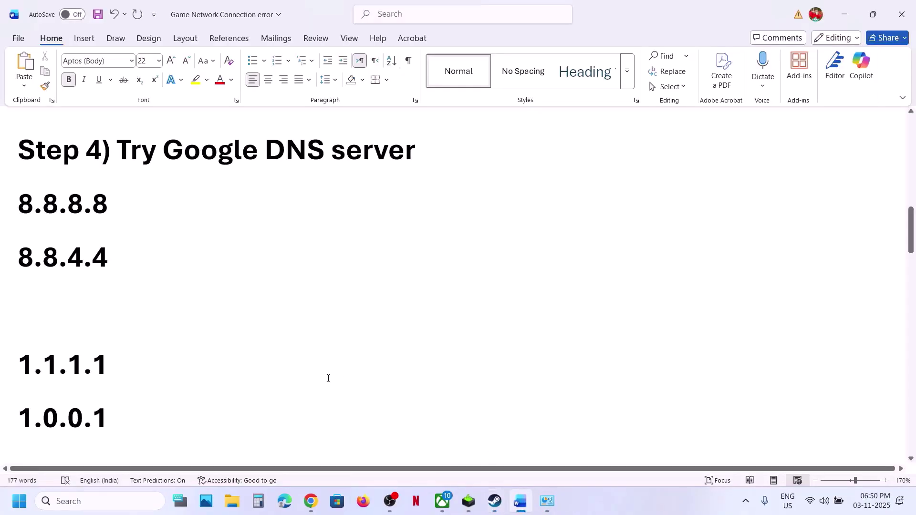
scroll(328, 378, "down", 1)
Step: Change the Wi-Fi adapter's IPv4 DNS servers to 1.1.1.1 and 1.0.0.1 with validation upon exit, and dismiss the network diagnostics
left_click(552, 503)
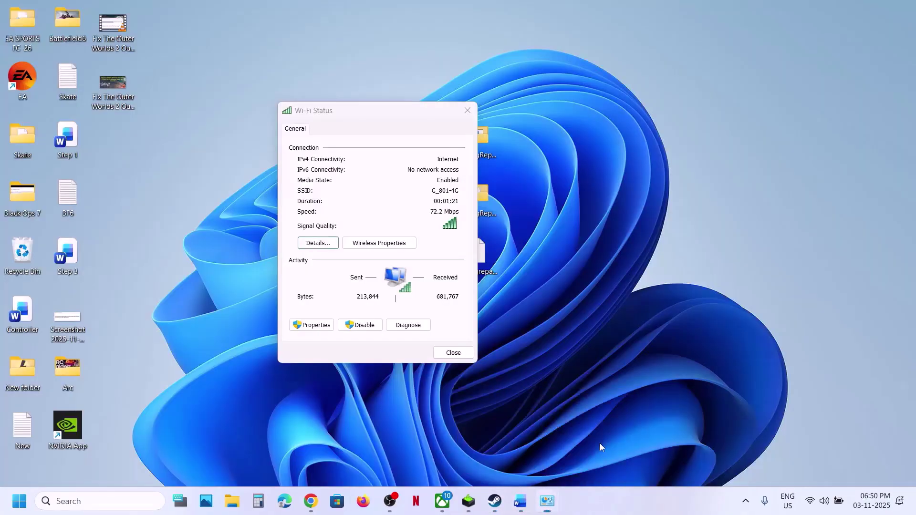
left_click(599, 445)
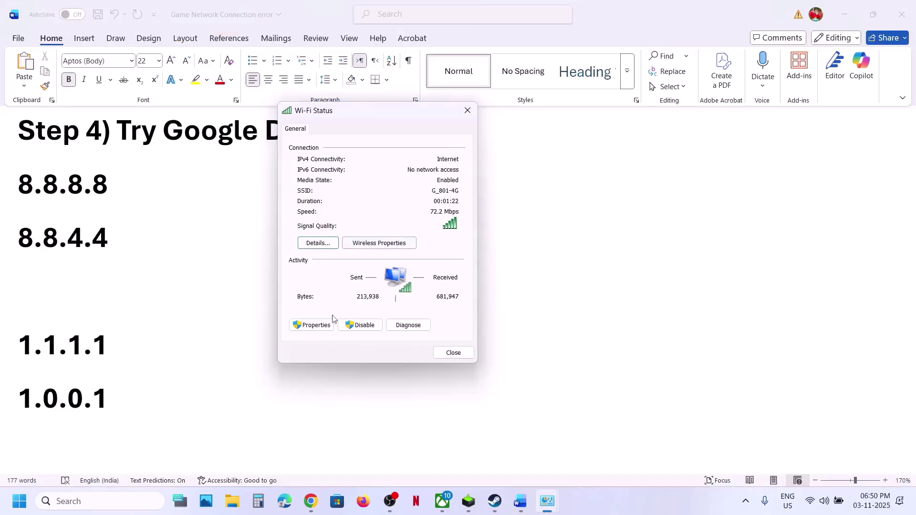
left_click(317, 325)
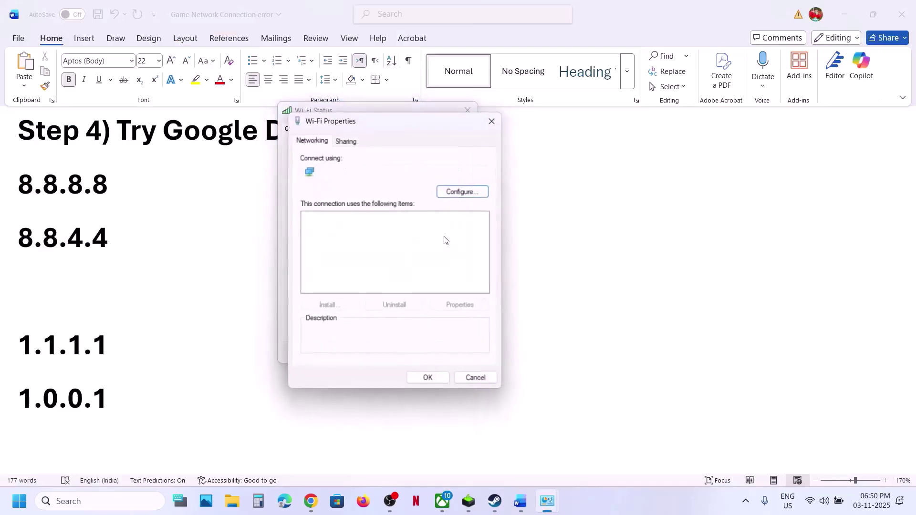
left_click(378, 248)
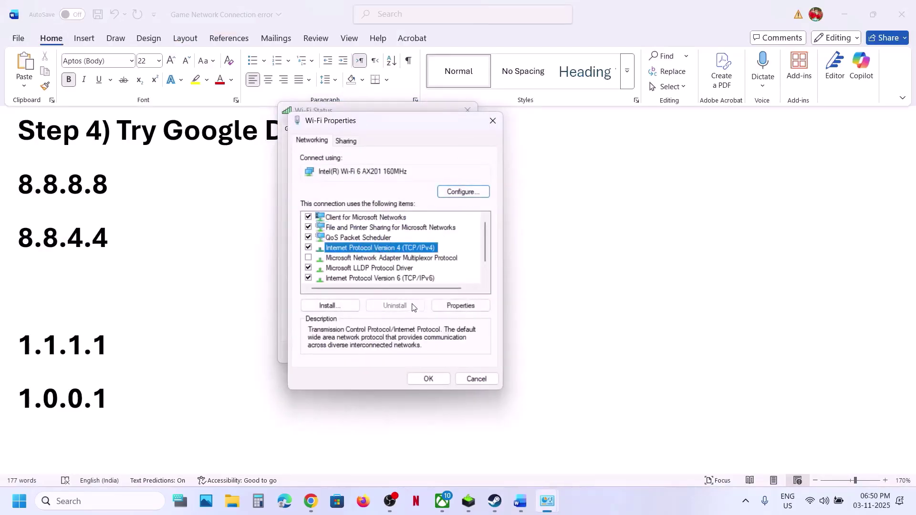
left_click(459, 306)
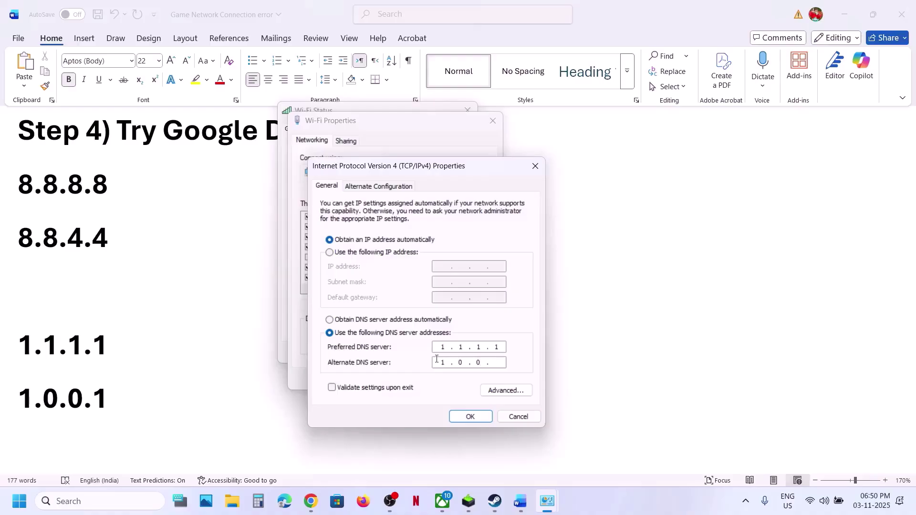
left_click(332, 389)
left_click(470, 417)
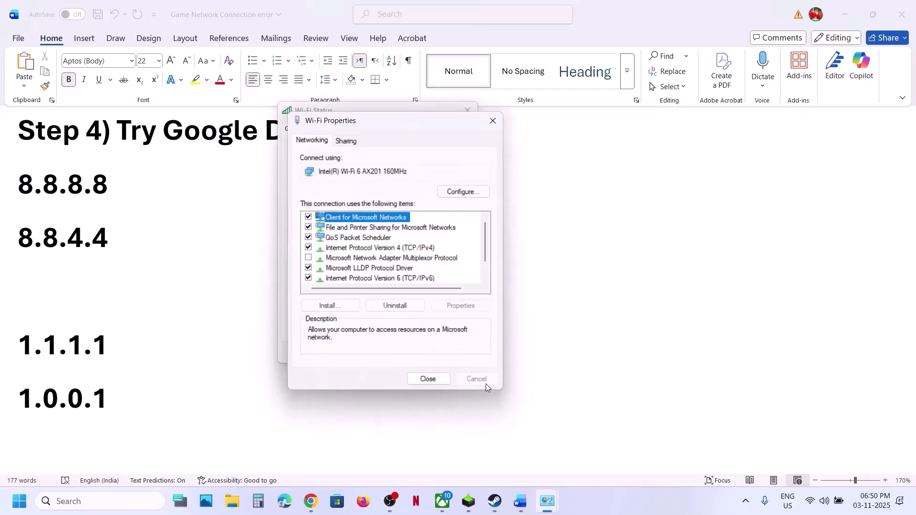
left_click(433, 376)
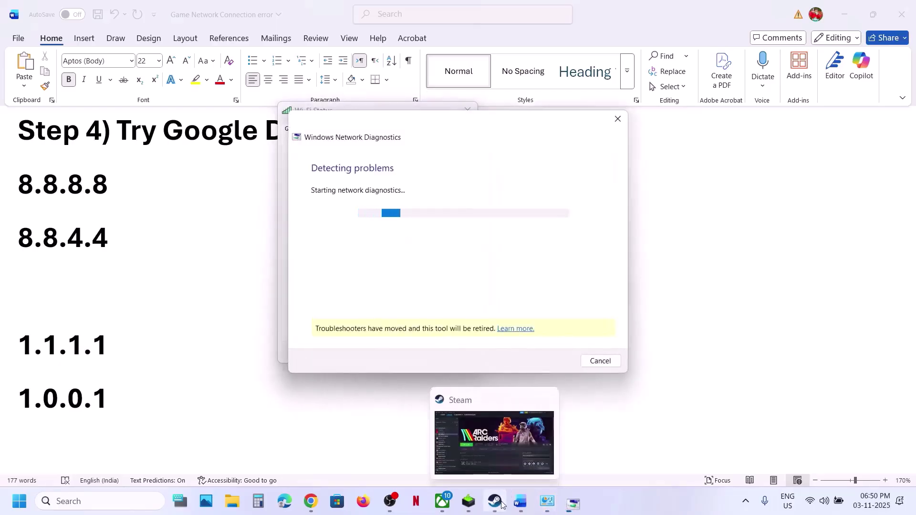
left_click(501, 504)
left_click(501, 503)
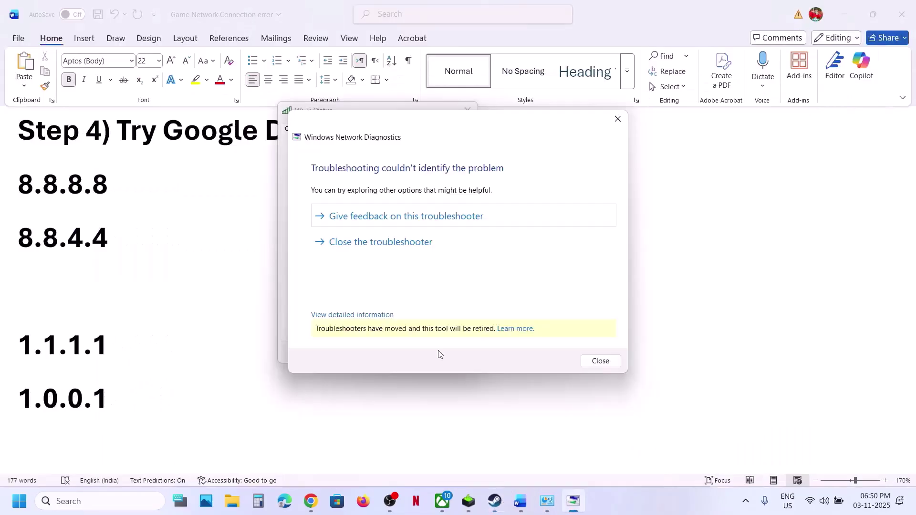
left_click(590, 359)
Step: Go to Step 5 in the document, disable Internet Protocol Version 6 (TCP/IPv6) on the Wi-Fi adapter, and view ARC Raiders in Steam
scroll(260, 396, "down", 3)
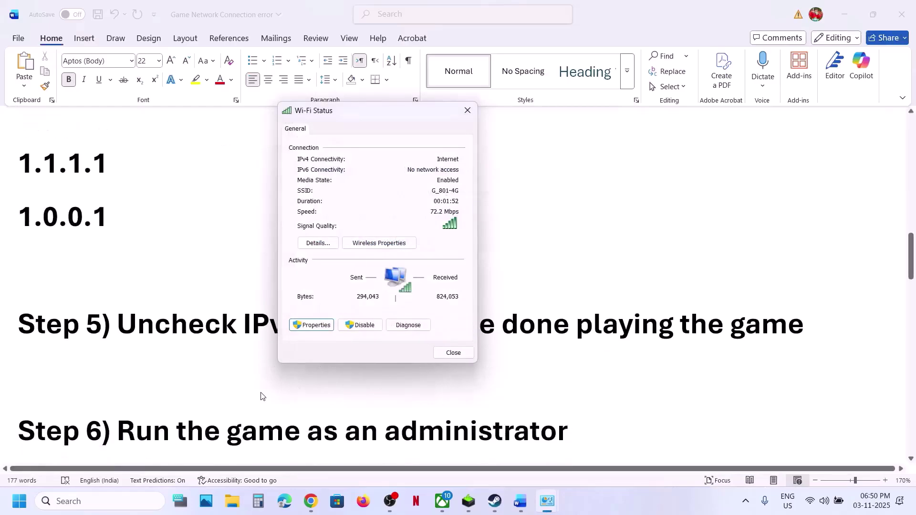
scroll(260, 396, "up", 1)
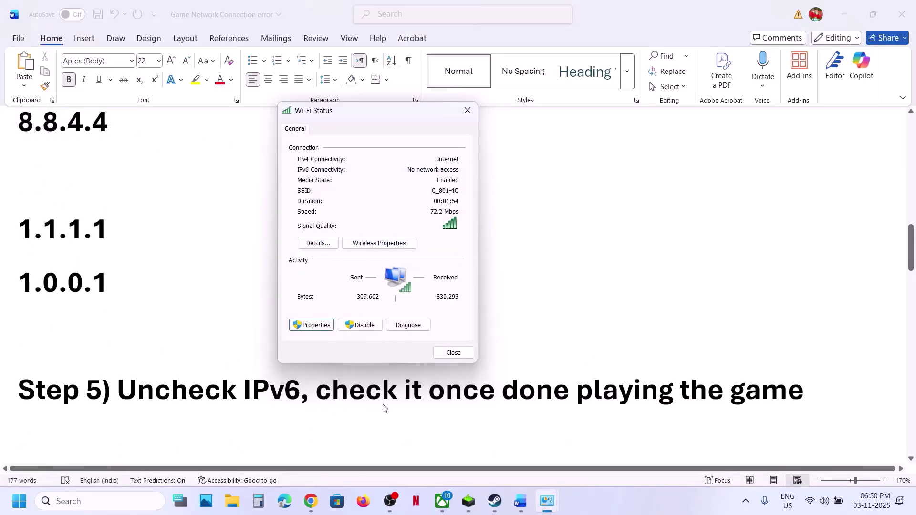
left_click(325, 325)
left_click_drag(489, 248, 489, 258)
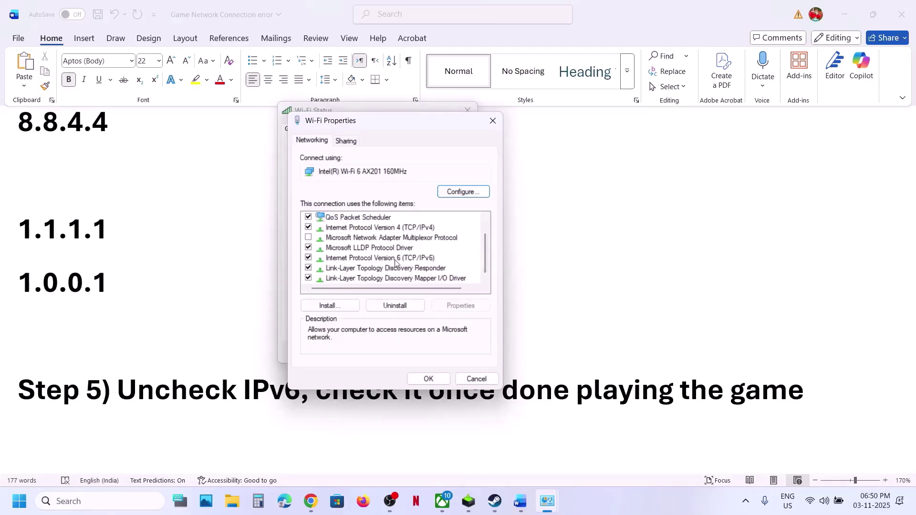
left_click(308, 258)
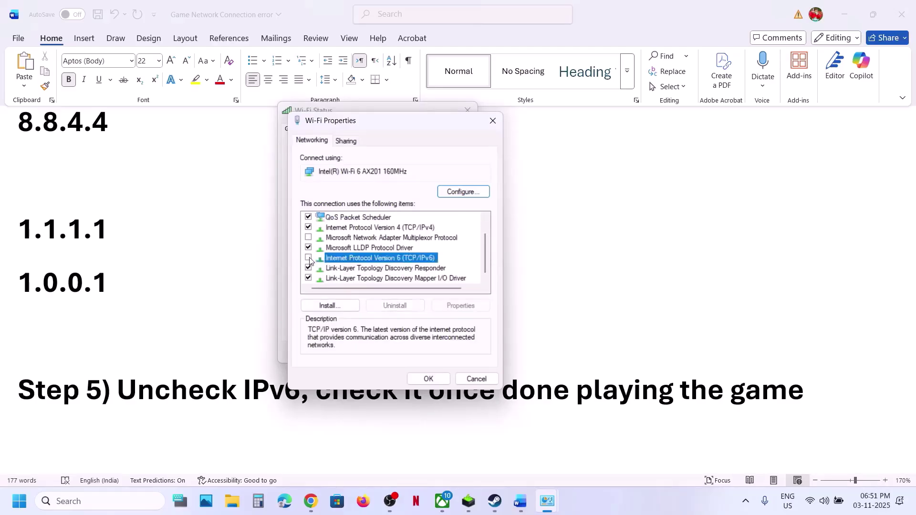
left_click(432, 379)
left_click(495, 501)
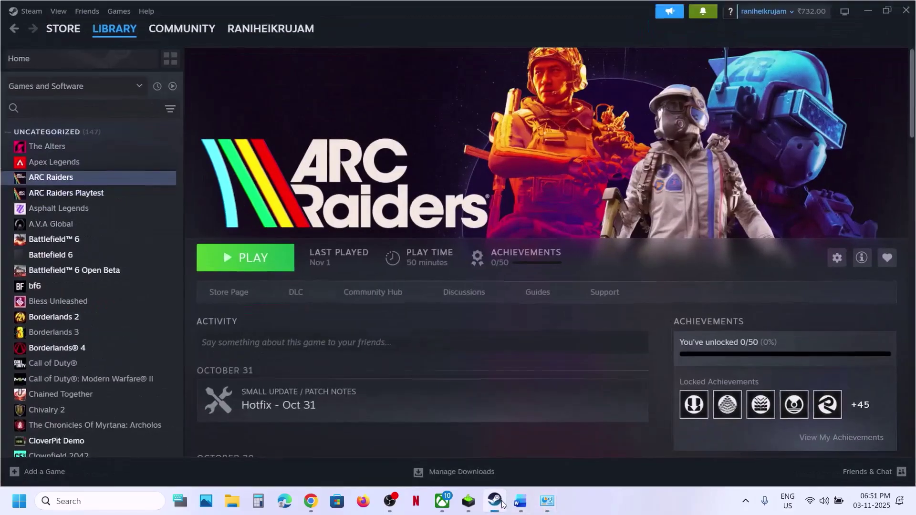
left_click(500, 512)
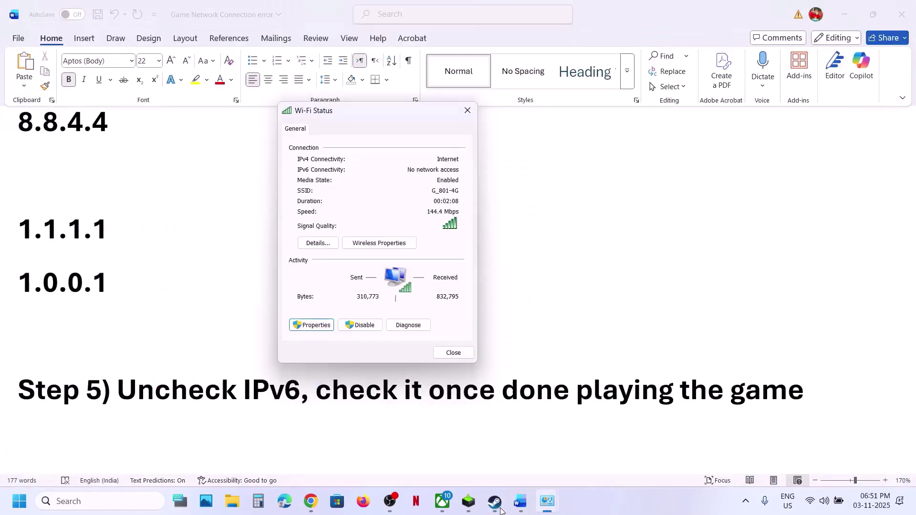
Step: Re-enable Internet Protocol Version 6 (TCP/IPv6) on the Wi-Fi adapter and return to the Word document
left_click(320, 325)
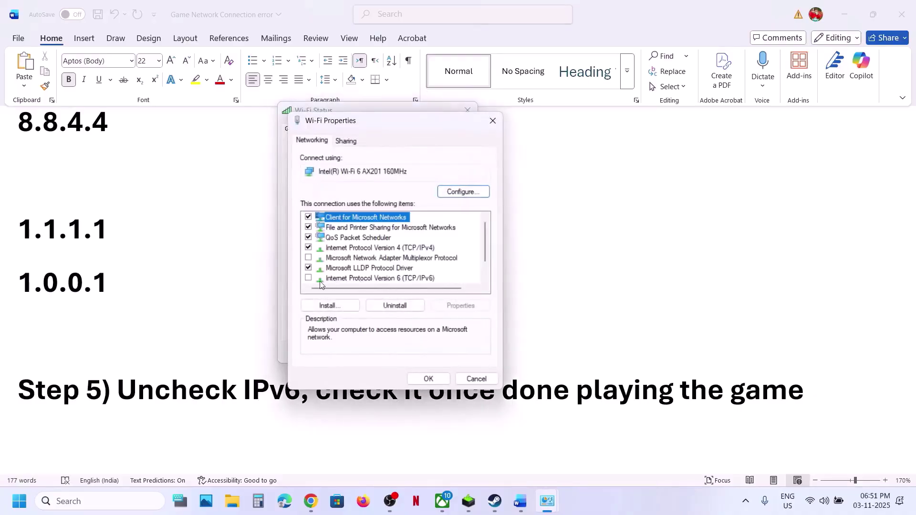
left_click(307, 279)
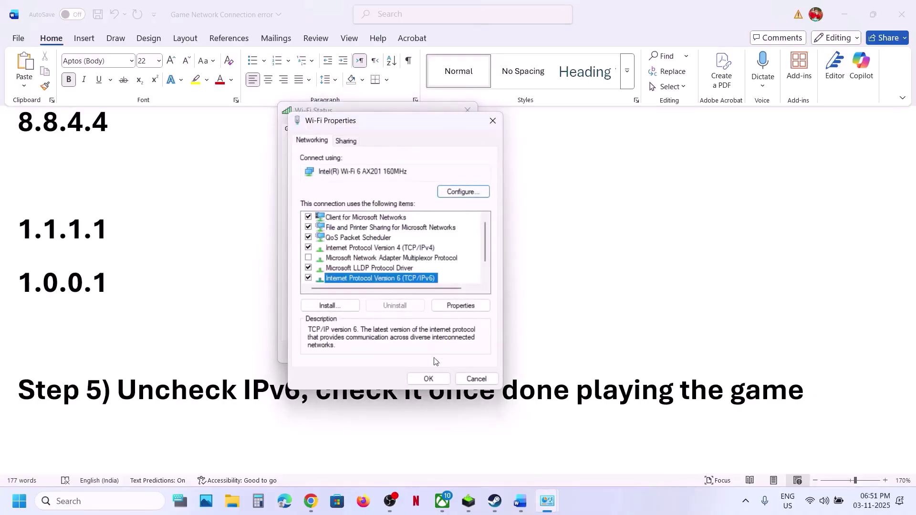
left_click(427, 378)
left_click(212, 366)
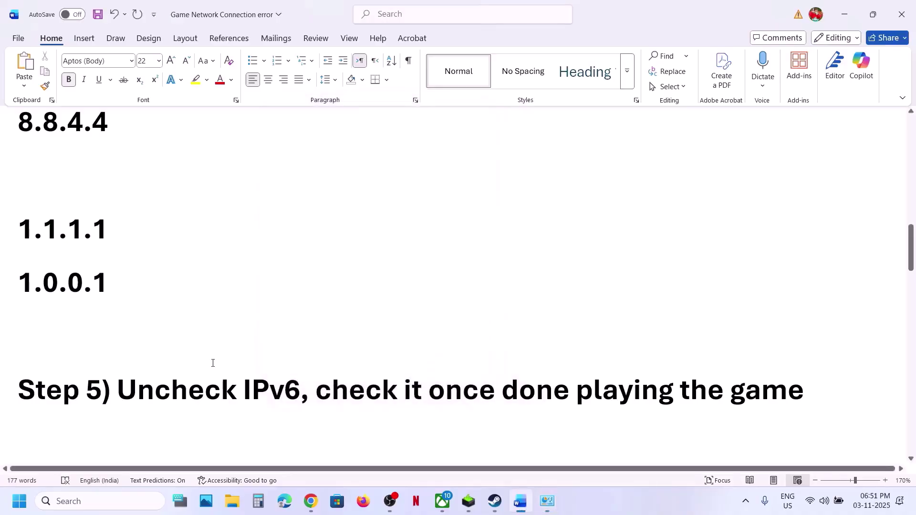
Step: Highlight the Step 6 text about running the game as an administrator and open ARC Raiders' local files folder from Steam
scroll(213, 362, "down", 4)
scroll(213, 364, "up", 1)
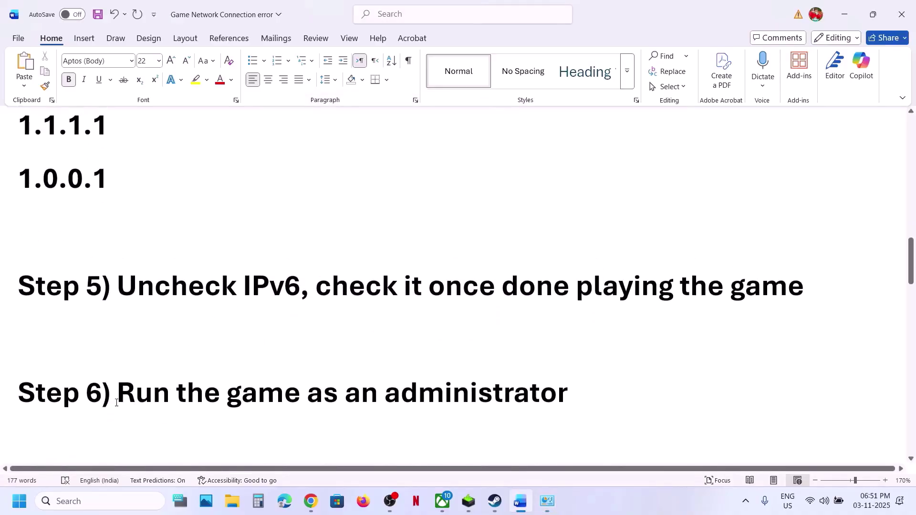
left_click_drag(117, 396, 544, 413)
left_click(499, 510)
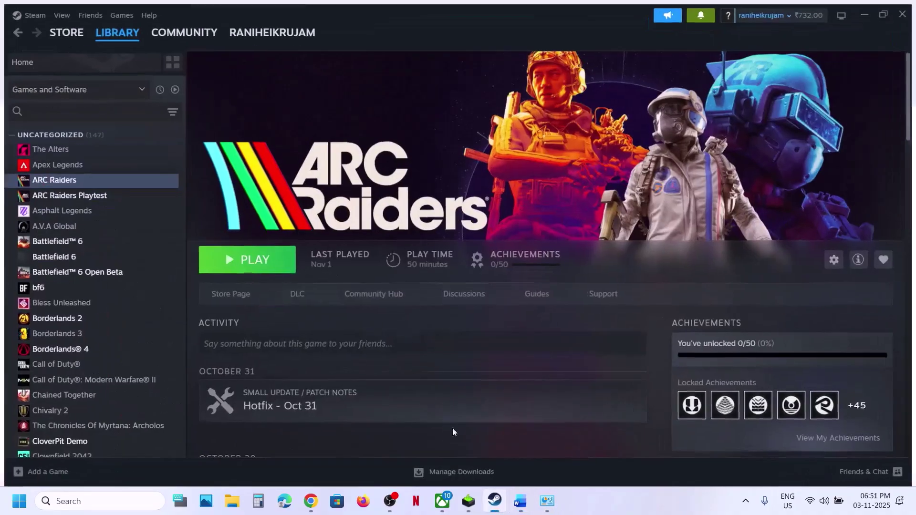
right_click(96, 181)
mouse_move(135, 251)
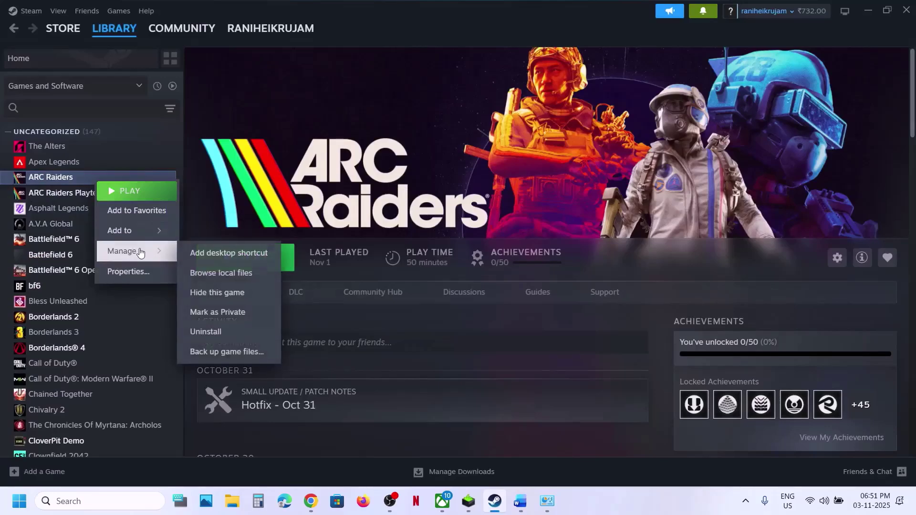
left_click(233, 271)
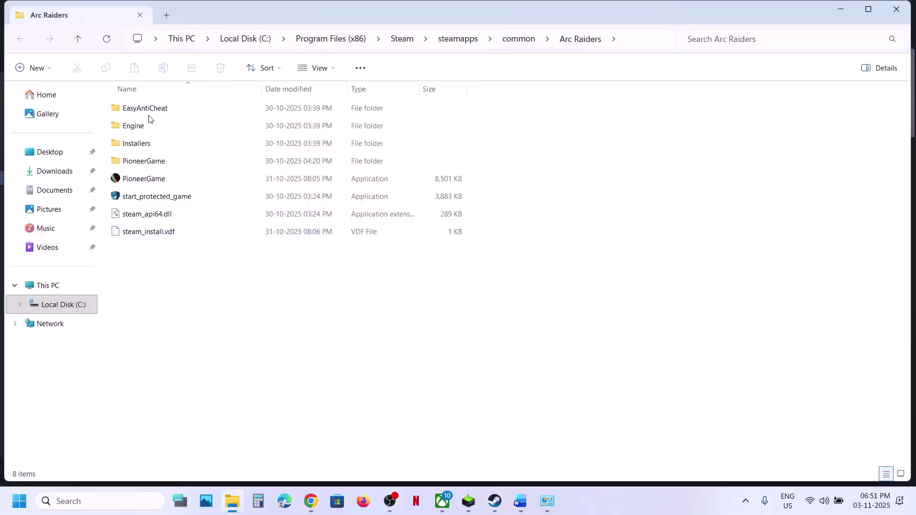
Step: Go to the PioneerGame\Binaries\Win64 folder and bring up the Run as administrator option for the PioneerGame application
left_click(153, 162)
double_click(153, 164)
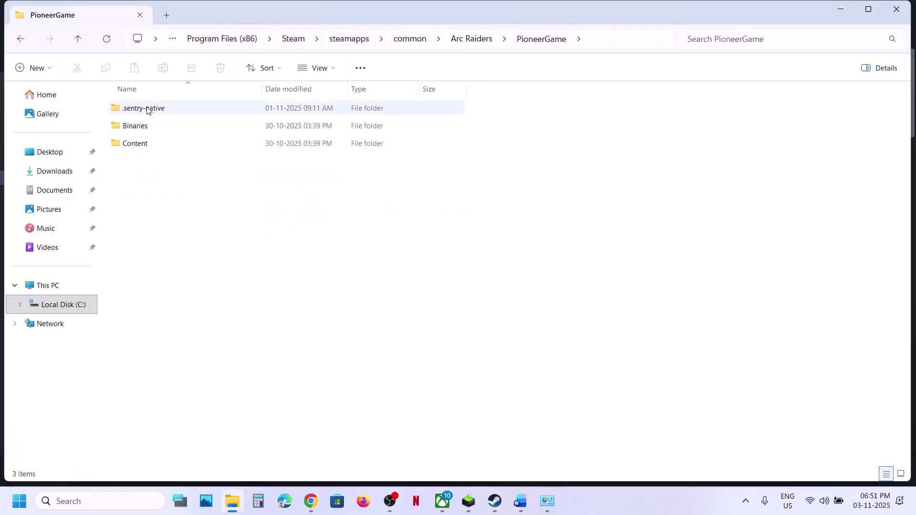
double_click(136, 122)
double_click(137, 114)
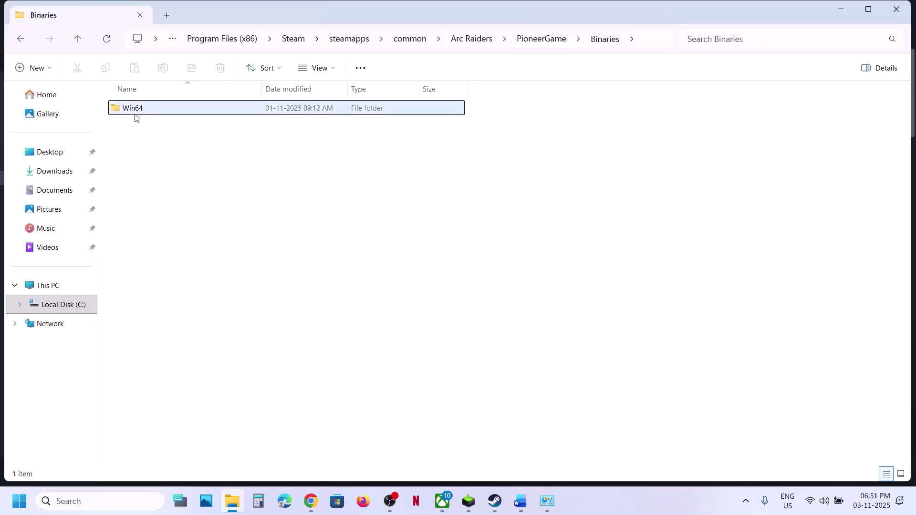
left_click(143, 197)
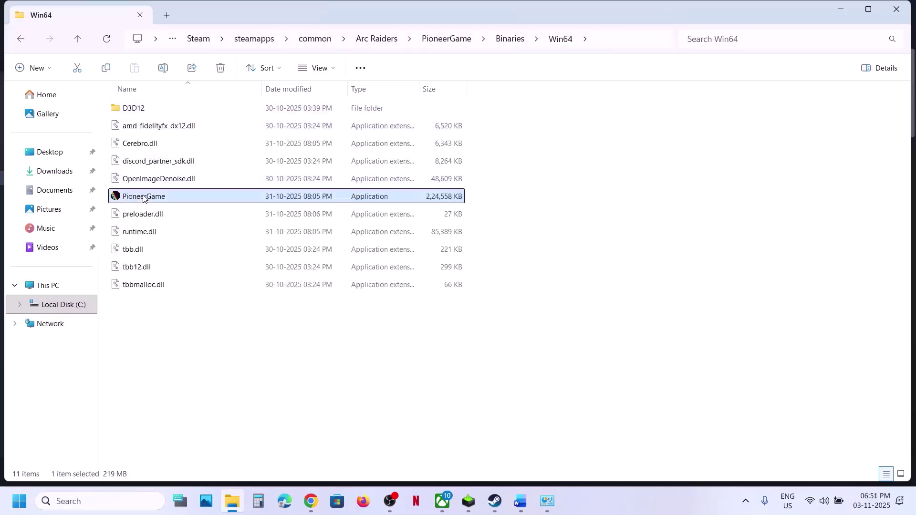
right_click(143, 197)
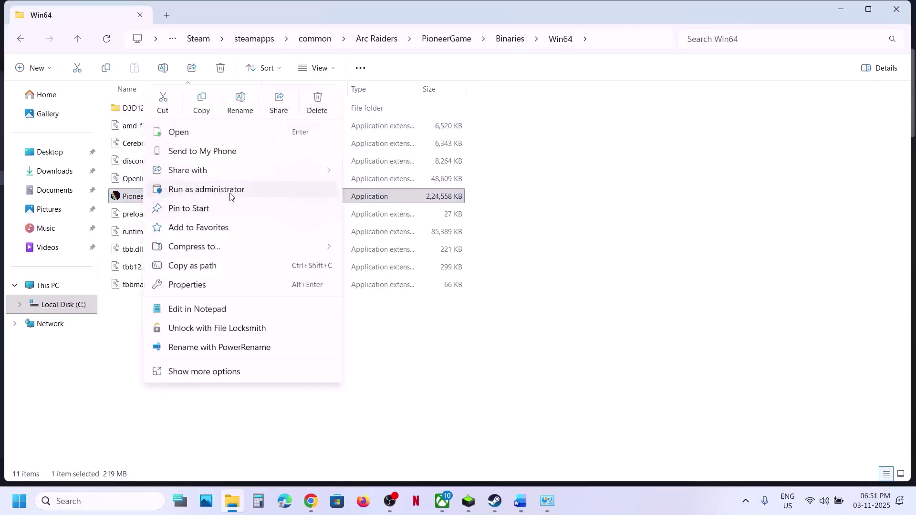
Step: Return to the Arc Raiders folder, view the Run as administrator option for start_protected_game, and close the folder window
left_click(78, 39)
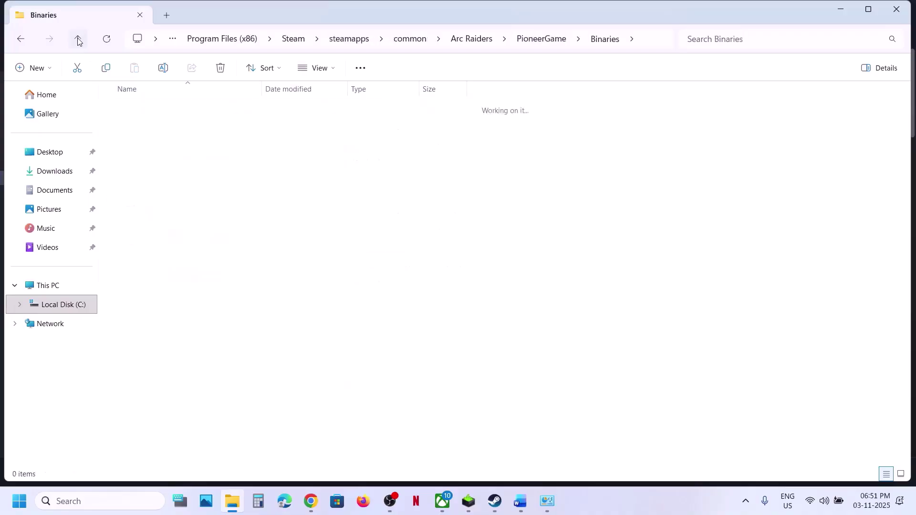
left_click(78, 40)
left_click(78, 39)
left_click(140, 198)
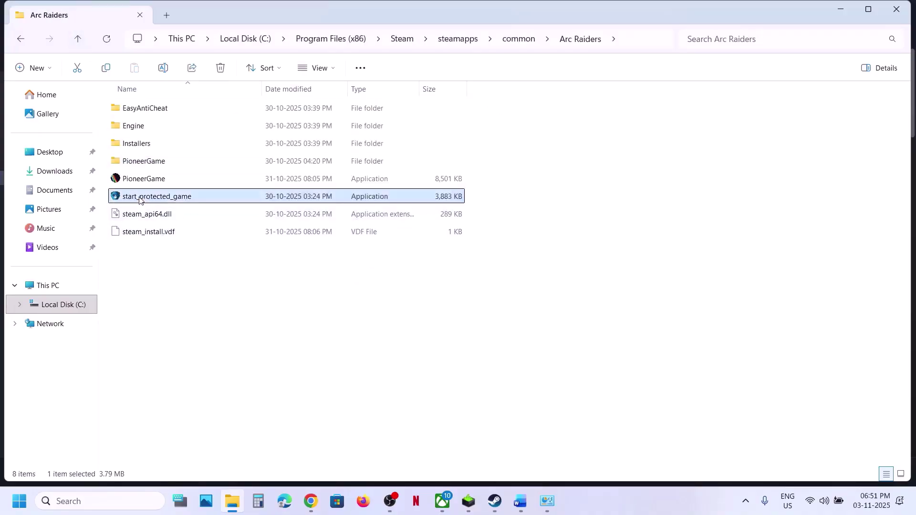
right_click(140, 201)
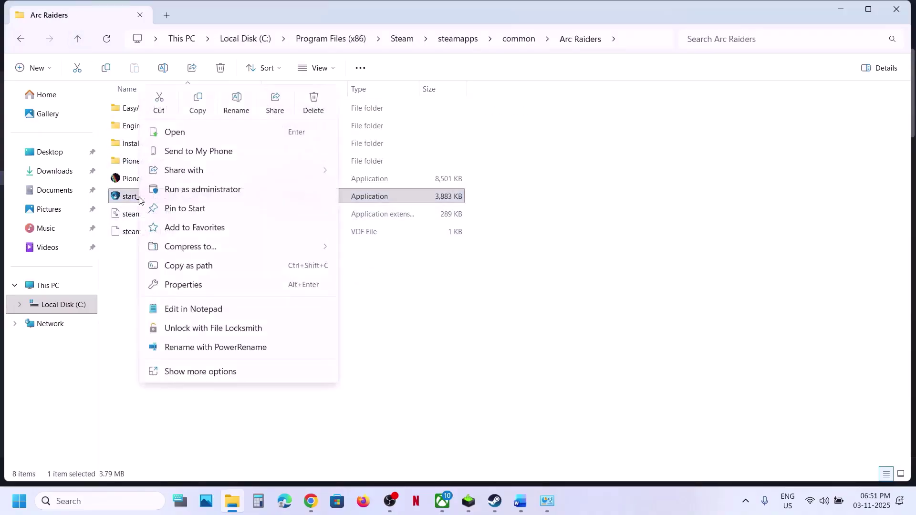
left_click(479, 423)
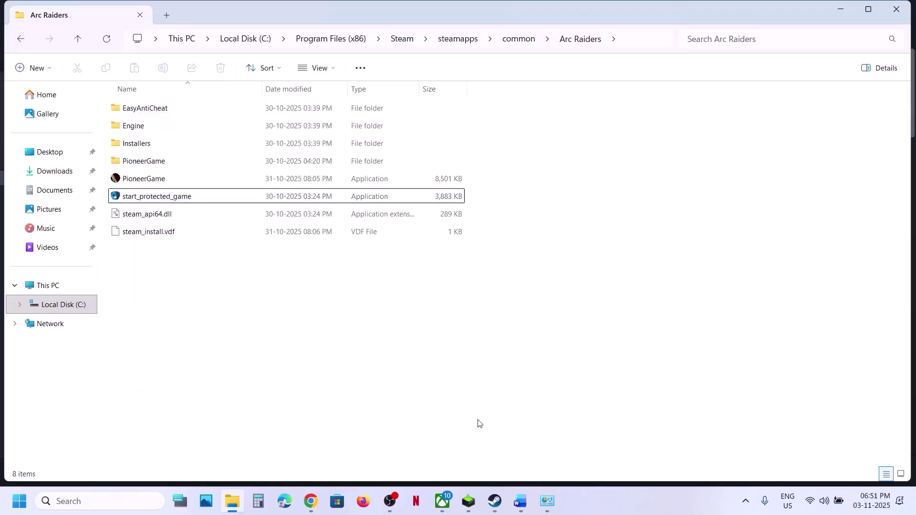
left_click(895, 17)
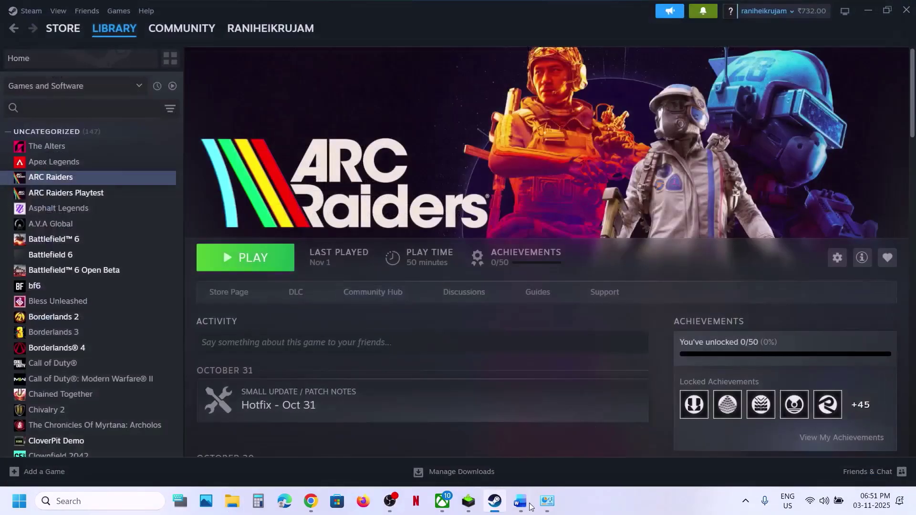
Step: Switch to Word and highlight the Step 7 text about allowing the game exe file in the antivirus program
left_click(525, 509)
scroll(311, 328, "down", 4)
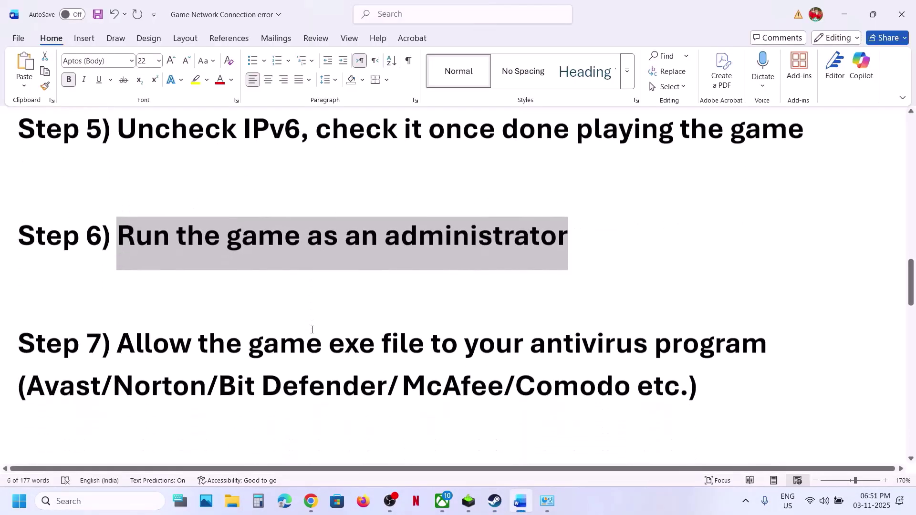
left_click_drag(131, 346, 774, 326)
Step: Open the Controlled folder access allowed-apps page under Windows Security's ransomware protection, starting from Windows Settings
key("super+i")
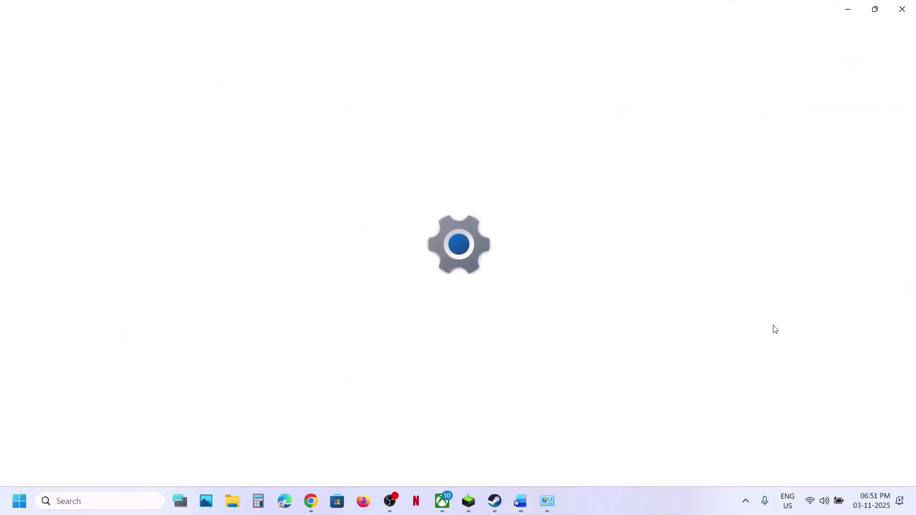
left_click(93, 334)
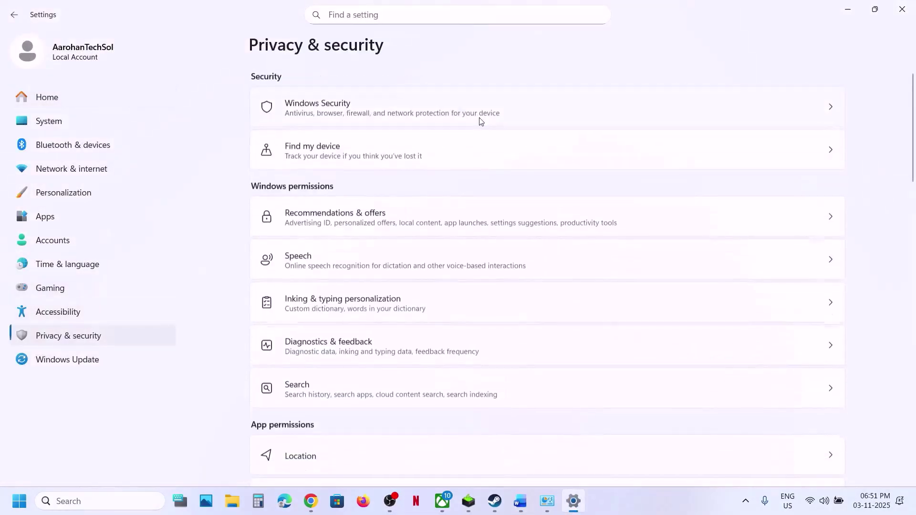
left_click(401, 113)
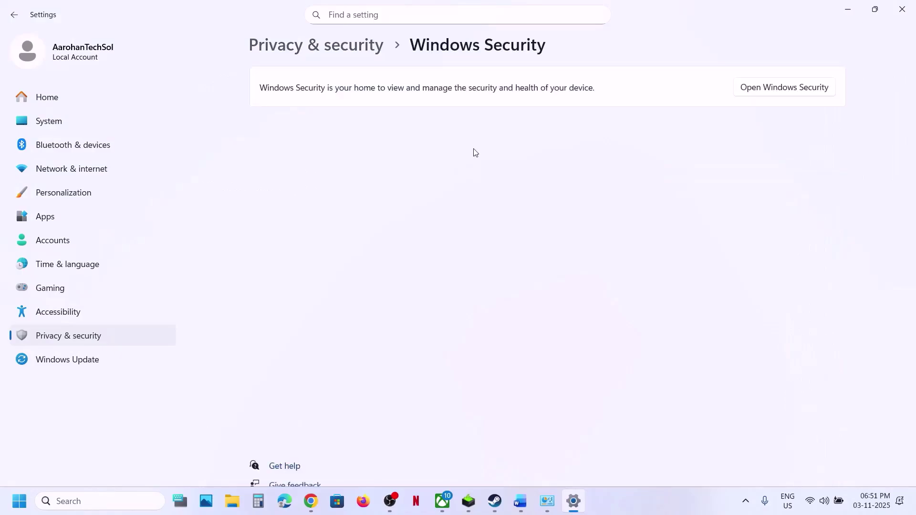
left_click(368, 173)
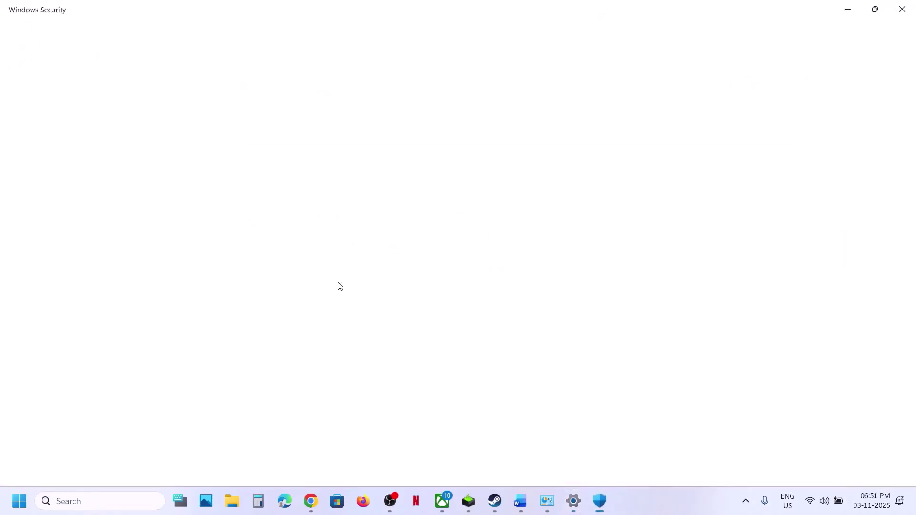
scroll(298, 435, "down", 2)
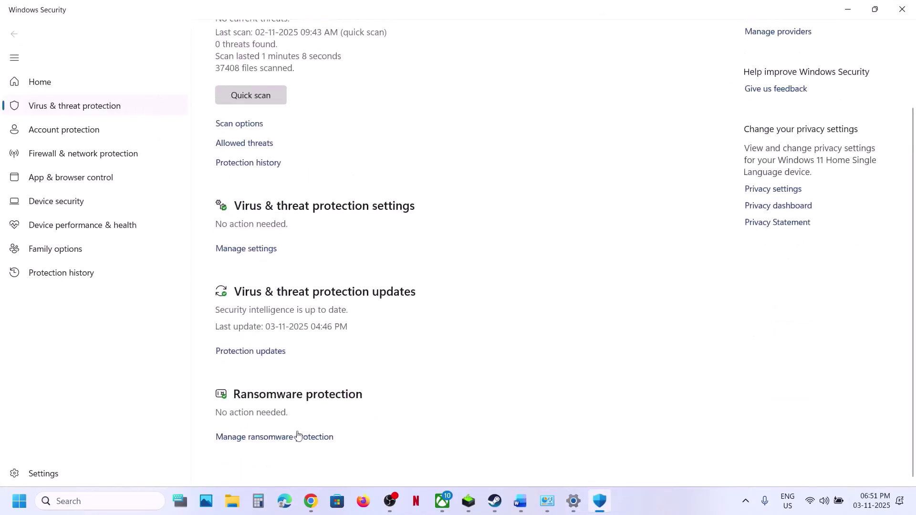
left_click(286, 437)
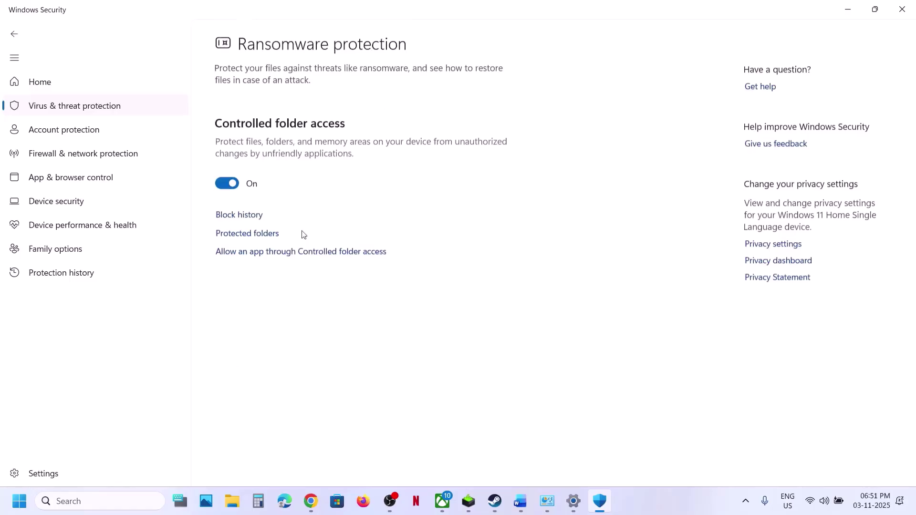
left_click(272, 253)
left_click(394, 343)
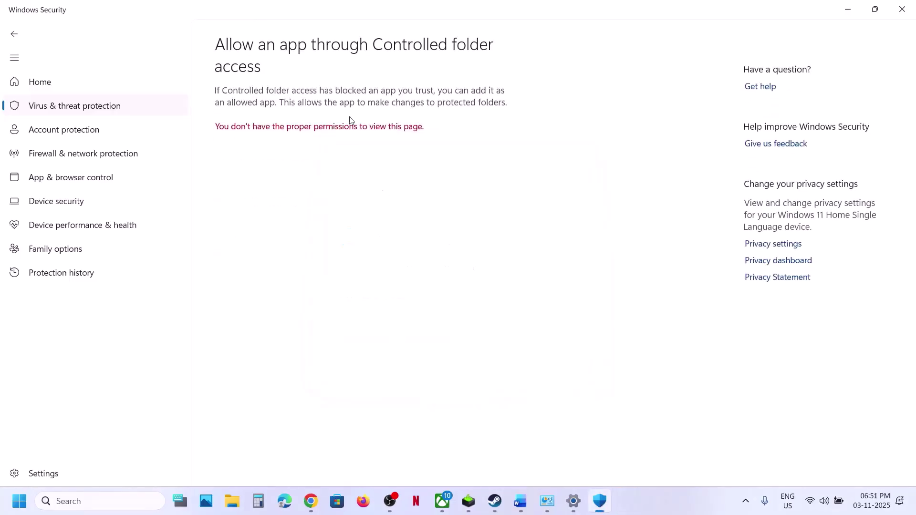
Step: Add the PioneerGame application from the steamapps\common\Arc Raiders folder as an allowed app for Controlled folder access
left_click(271, 133)
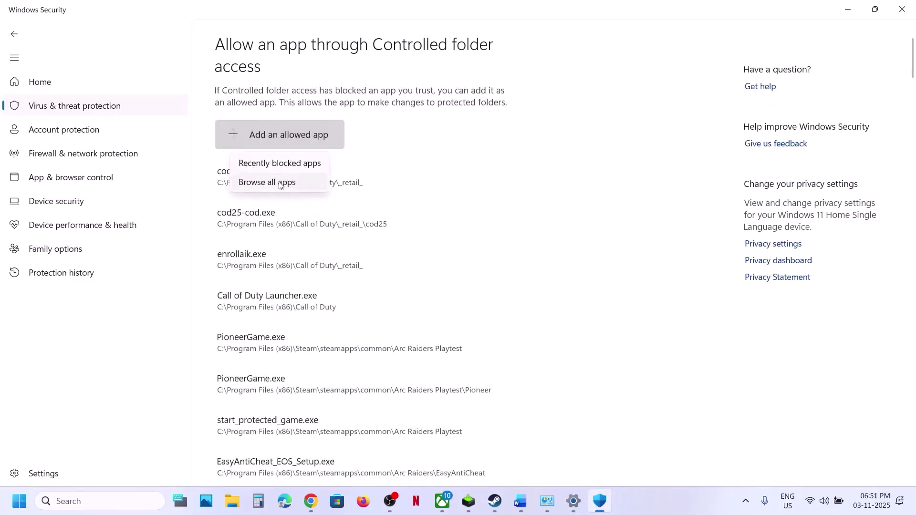
left_click(279, 183)
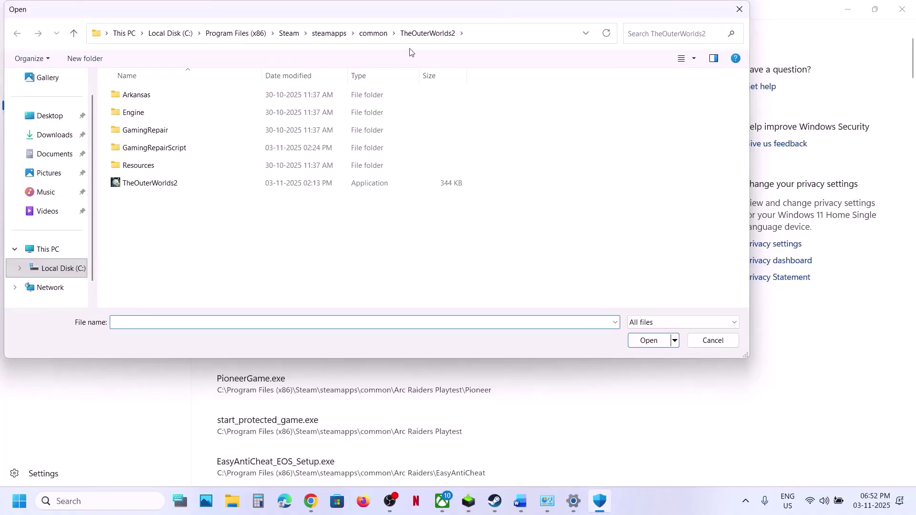
left_click(373, 33)
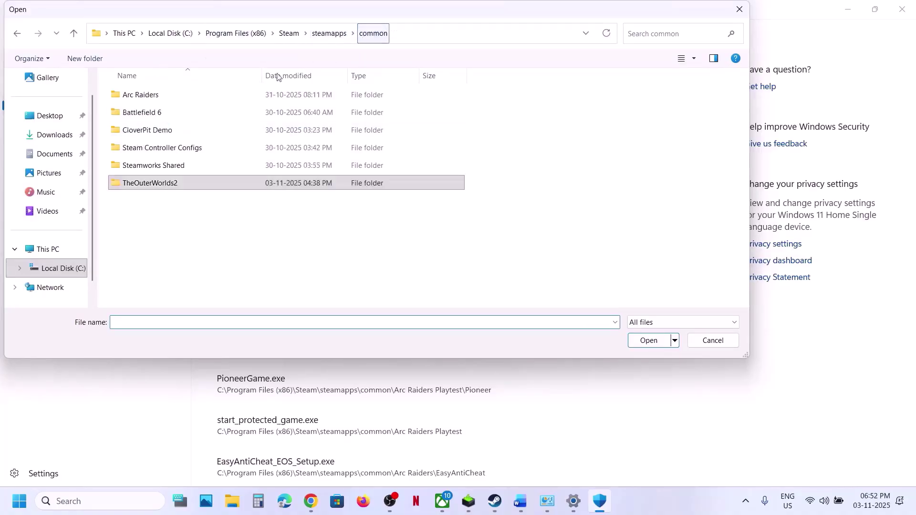
double_click(165, 96)
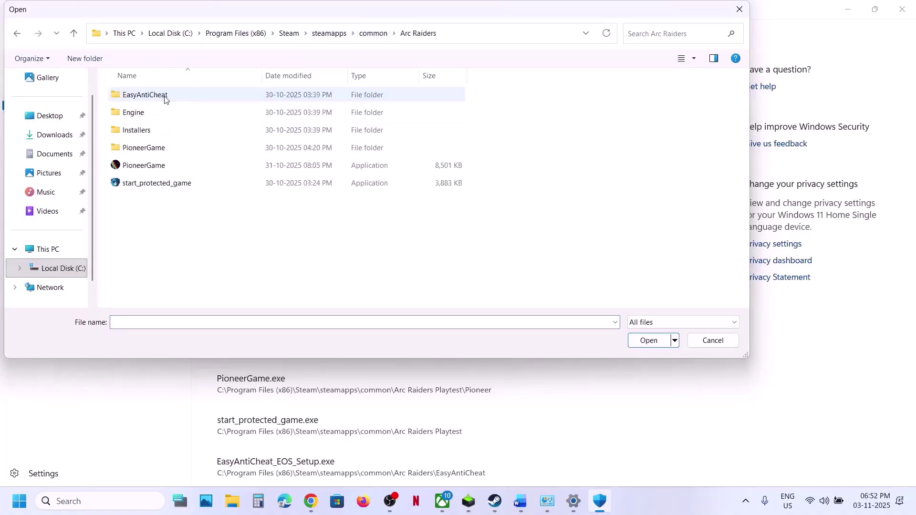
left_click(151, 166)
left_click(650, 341)
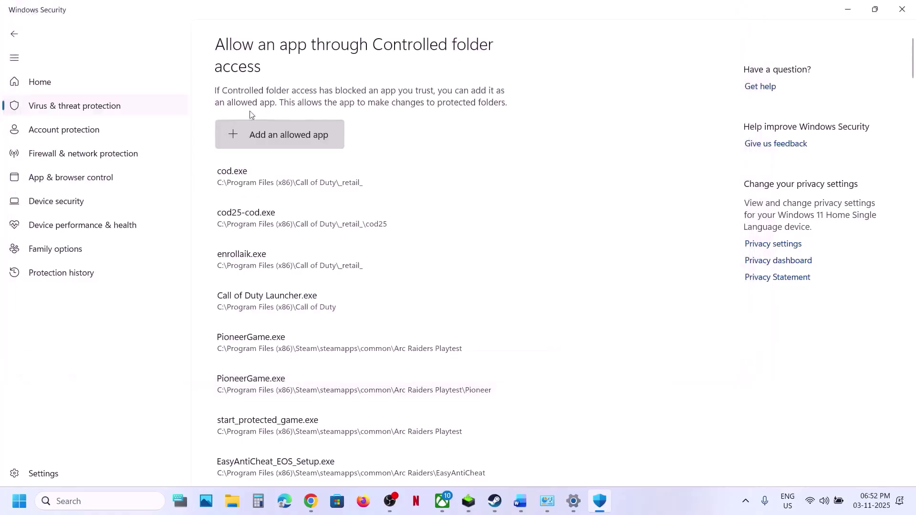
Step: Add the start_protected_game application from the Arc Raiders folder as an allowed app for Controlled folder access
left_click(253, 135)
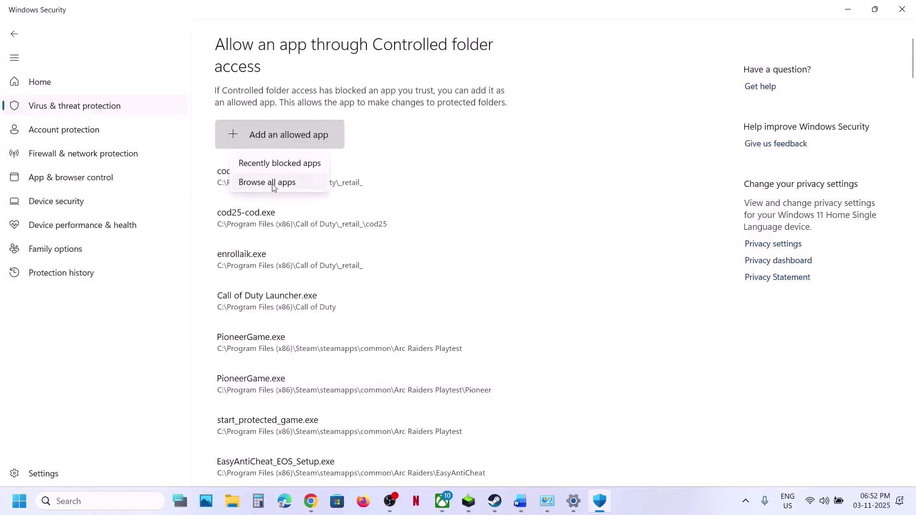
left_click(273, 184)
left_click(171, 185)
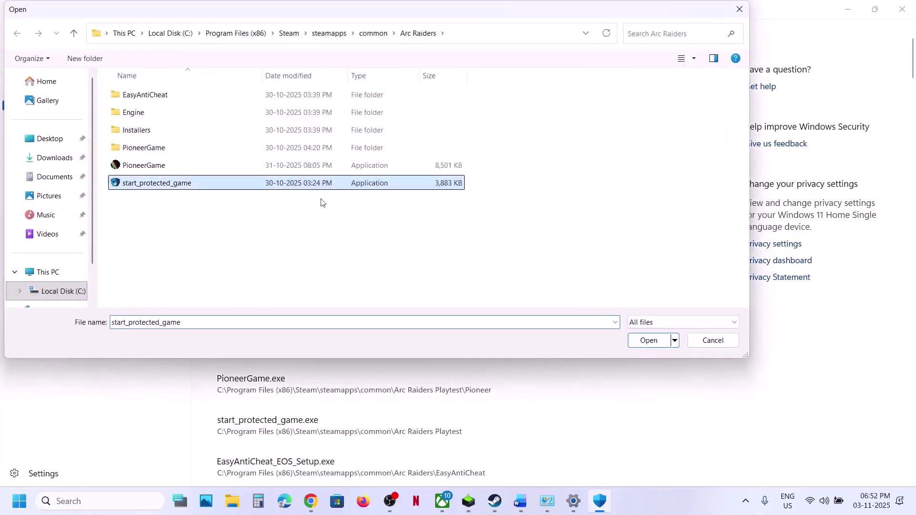
left_click(647, 340)
Step: Add the PioneerGame application from Arc Raiders\PioneerGame\Binaries\Win64 as an allowed app for Controlled folder access
left_click(299, 139)
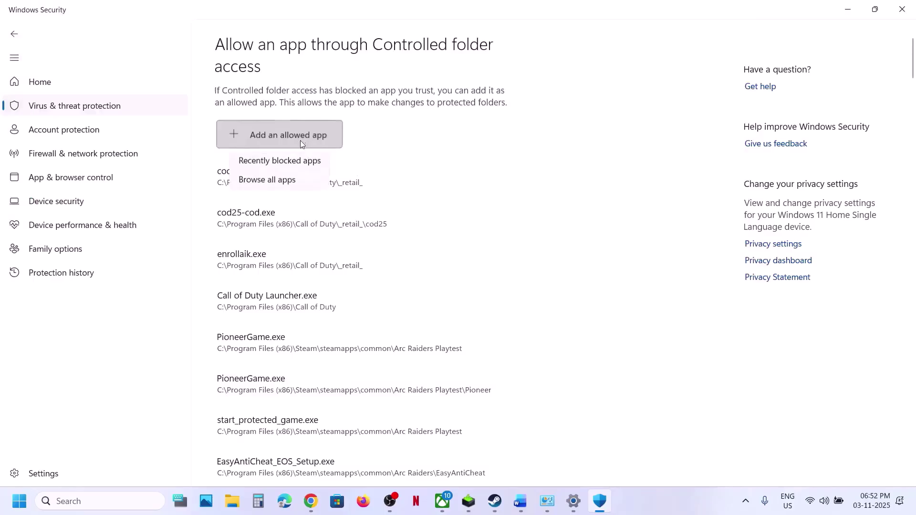
left_click(287, 184)
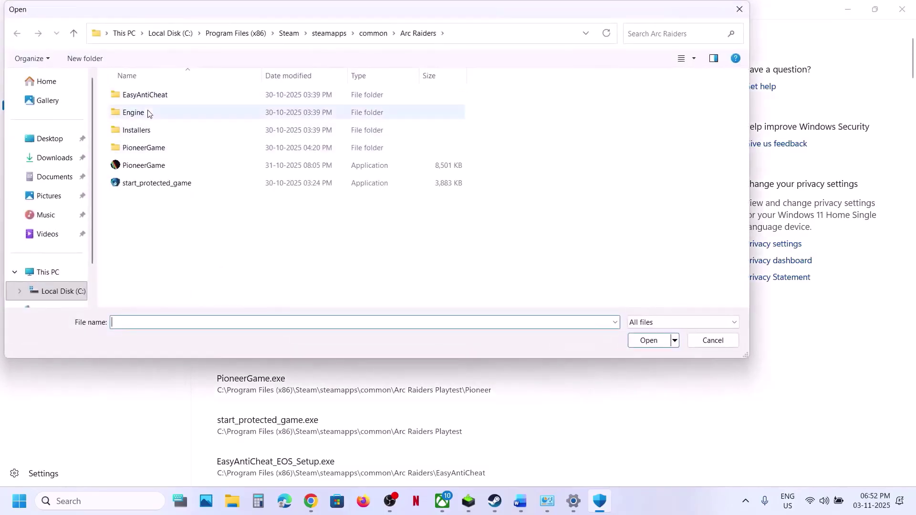
left_click(141, 149)
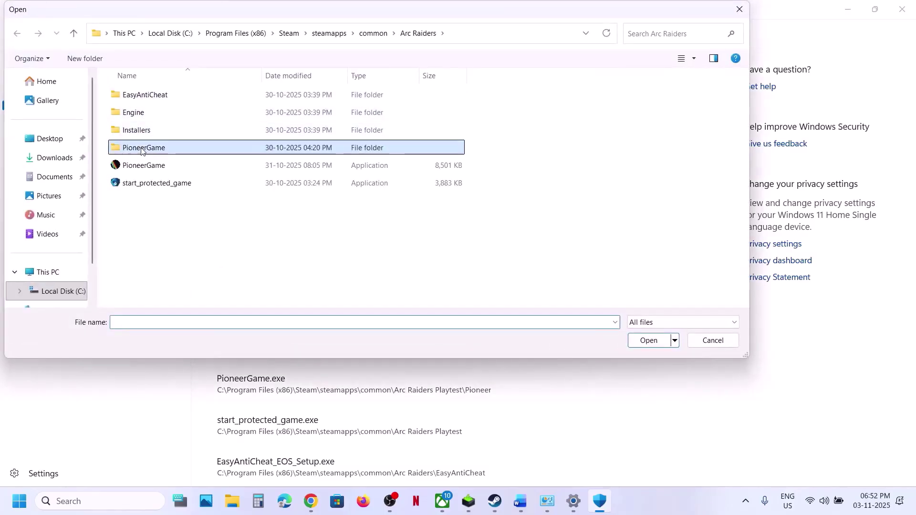
double_click(142, 150)
double_click(142, 114)
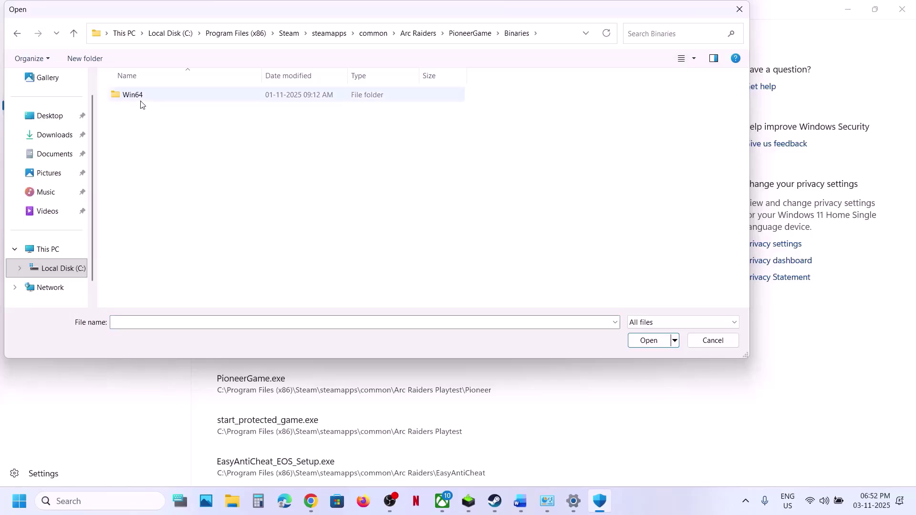
double_click(139, 99)
left_click(172, 115)
left_click(649, 341)
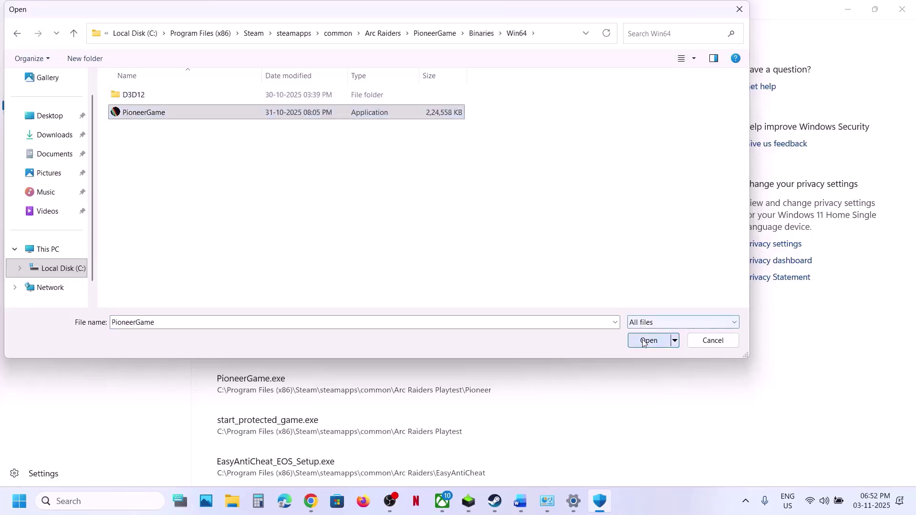
Step: Add EasyAntiCheat_EOS_Setup from the Arc Raiders\EasyAntiCheat folder as an allowed app for Controlled folder access
left_click(311, 137)
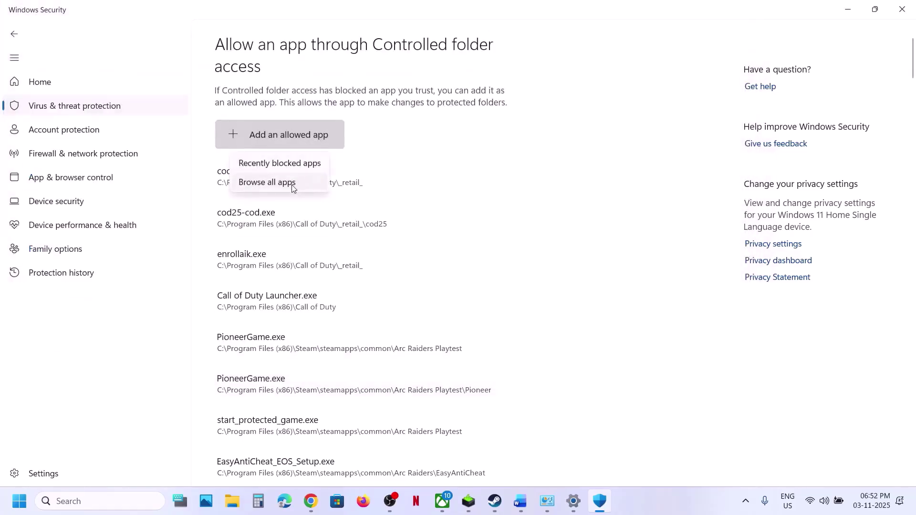
left_click(294, 183)
left_click(75, 34)
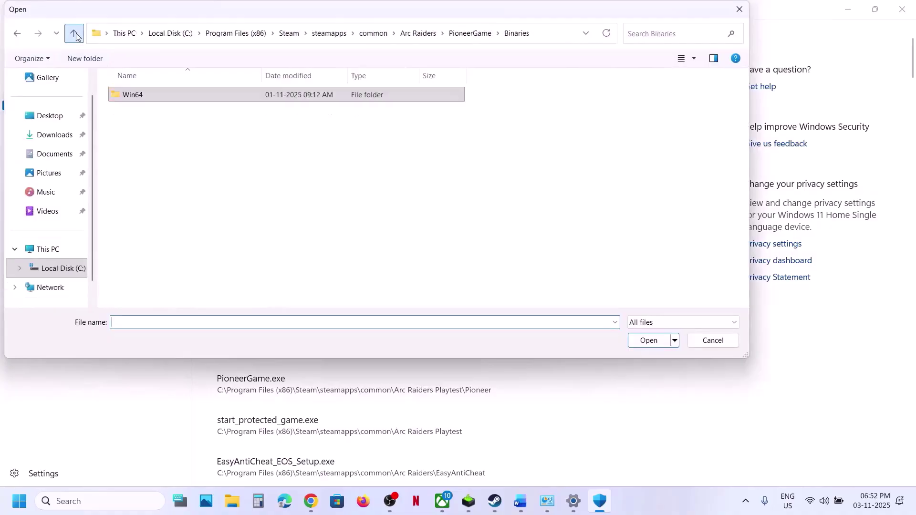
left_click(74, 34)
left_click(75, 33)
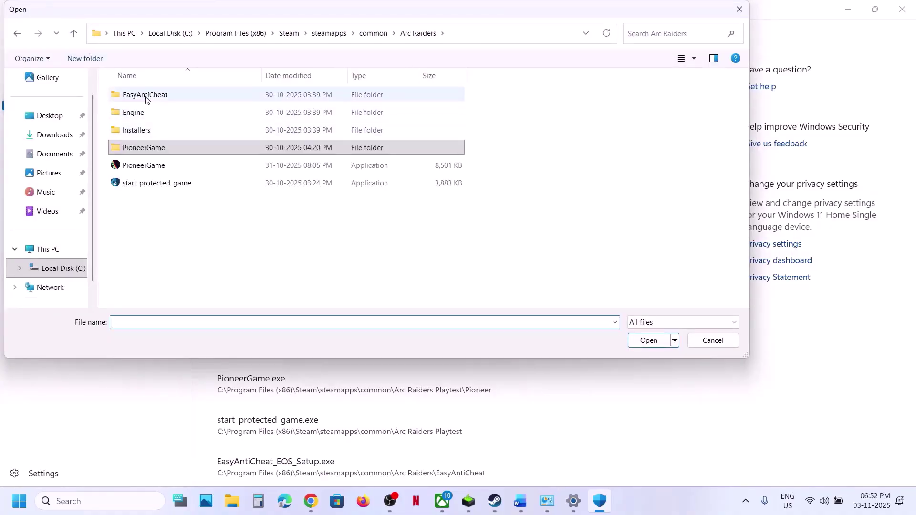
double_click(144, 96)
left_click(158, 149)
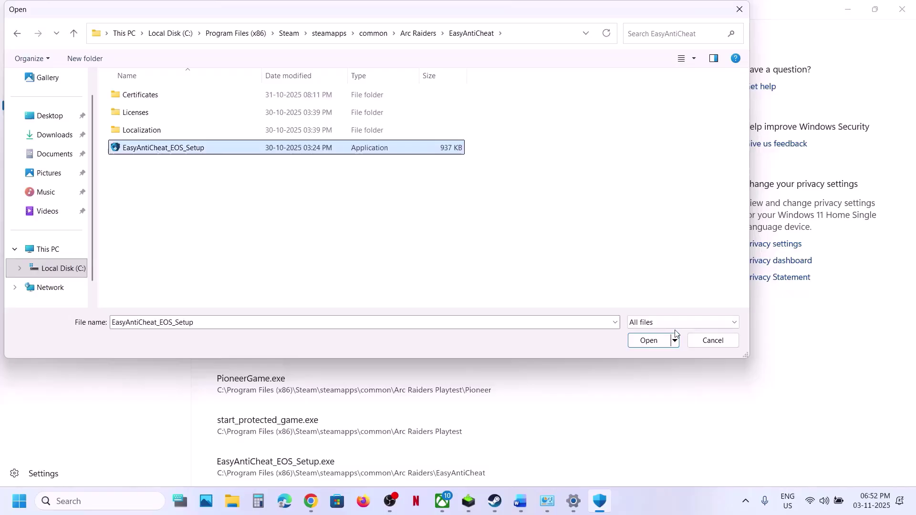
left_click(650, 340)
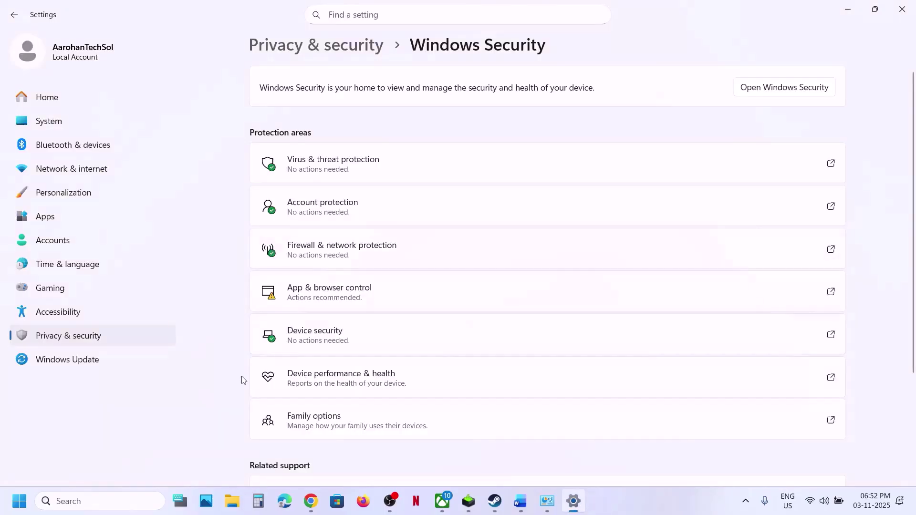
Step: Open Windows Defender Firewall's allowed apps list through Control Panel and unlock its settings for changes
left_click(78, 499)
type("control")
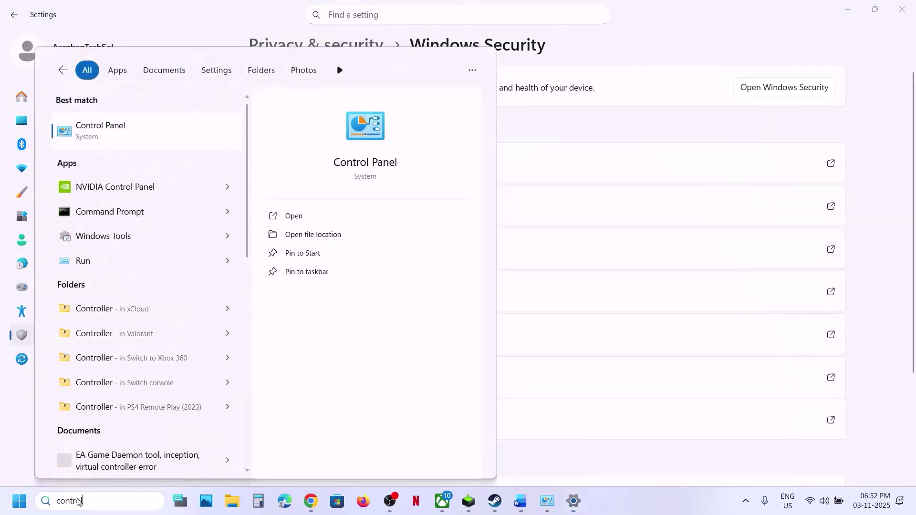
key("Return")
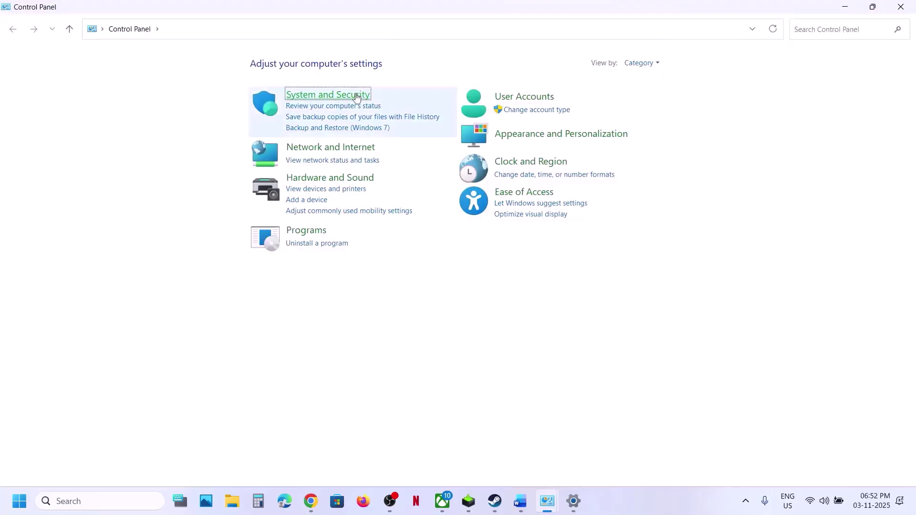
left_click(357, 95)
left_click(226, 110)
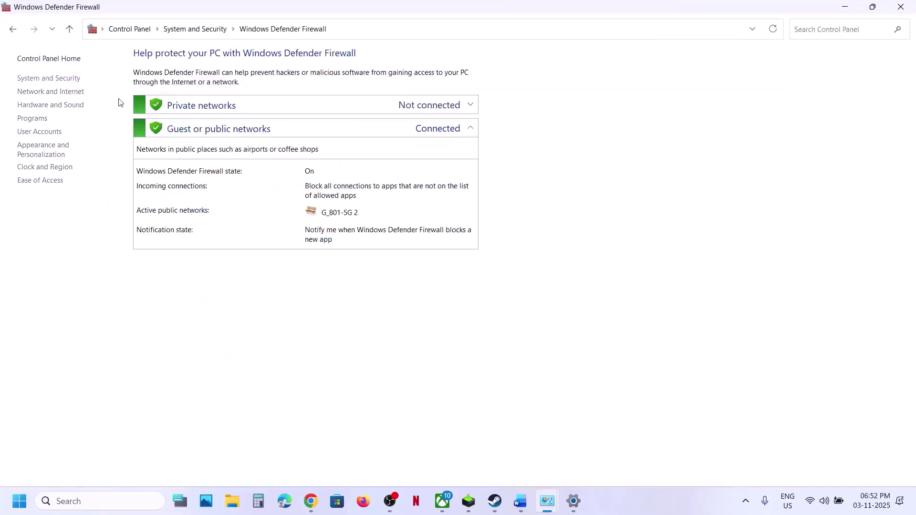
left_click(54, 94)
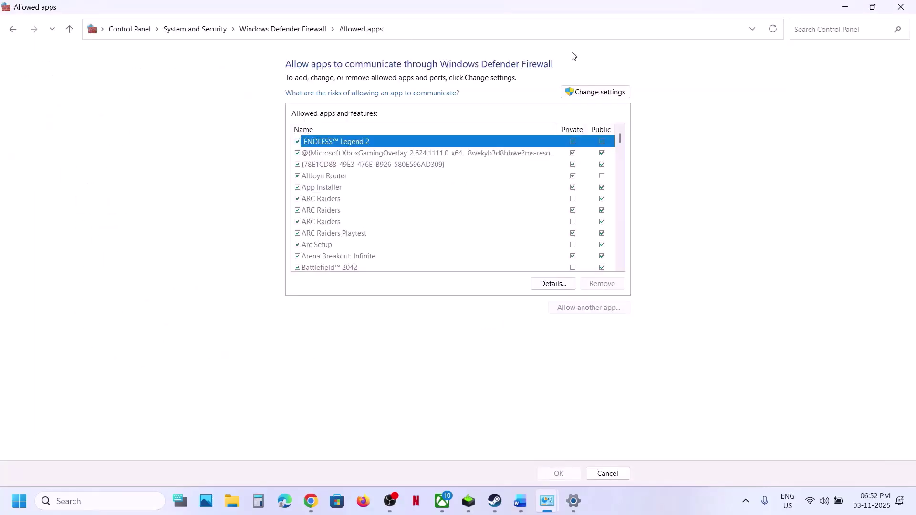
left_click(575, 92)
Step: Try to add the PioneerGame application from steamapps\common\Arc Raiders to the firewall's allowed apps
left_click(583, 308)
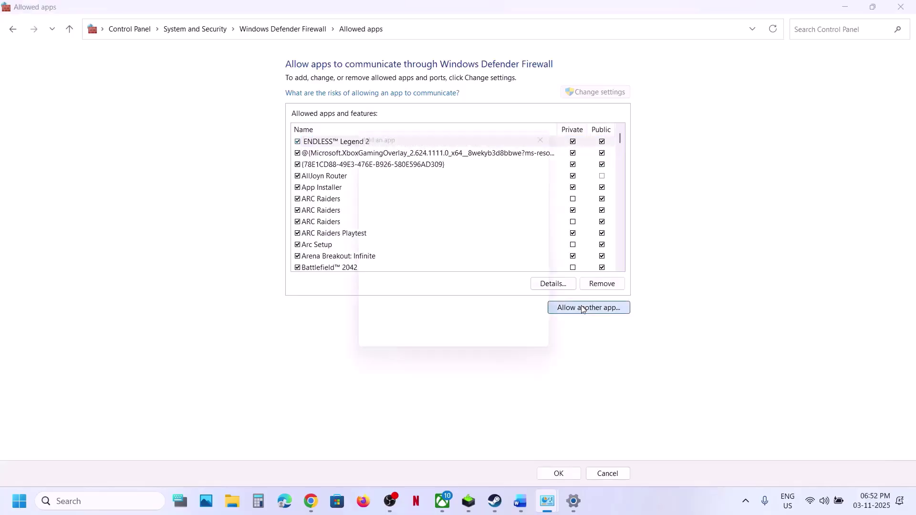
left_click(549, 305)
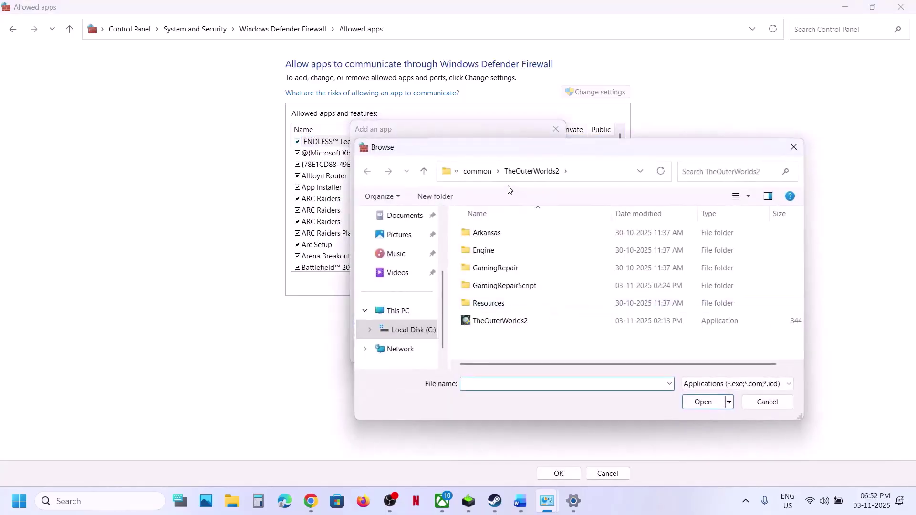
left_click(477, 171)
left_click(507, 237)
double_click(507, 237)
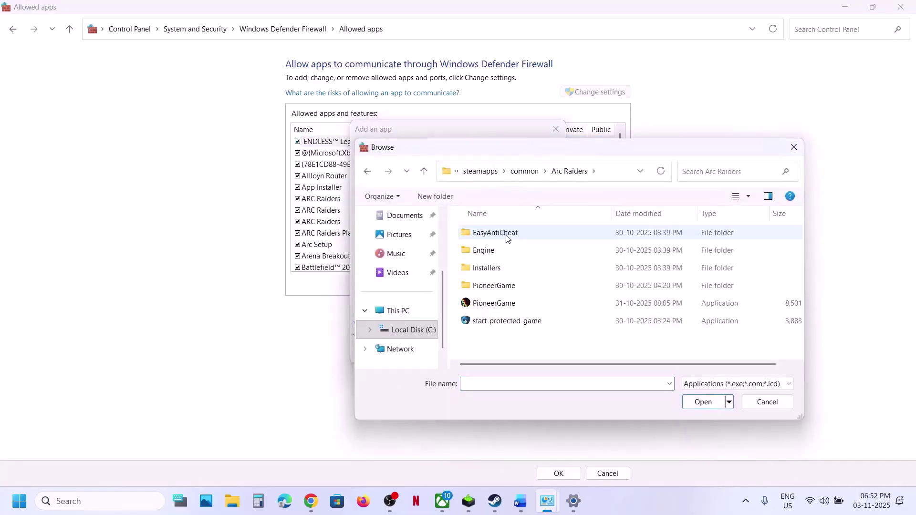
left_click(515, 305)
left_click(715, 408)
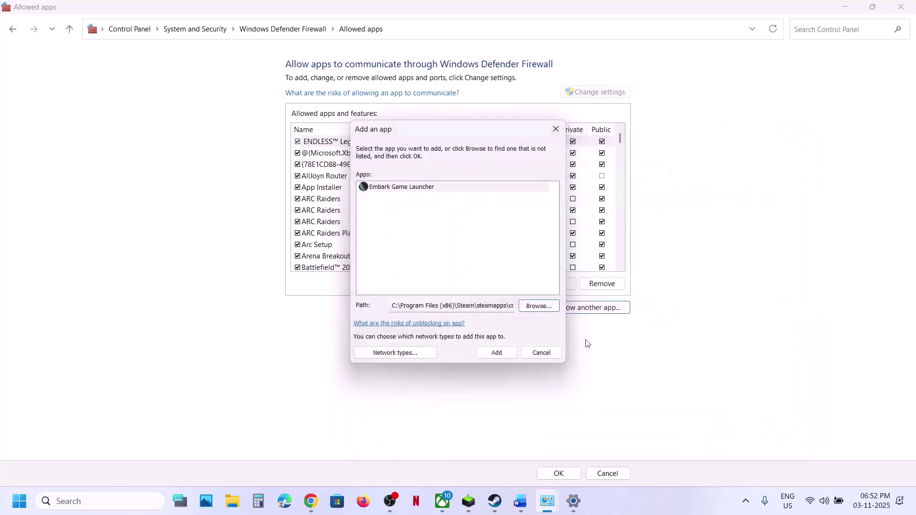
left_click(498, 355)
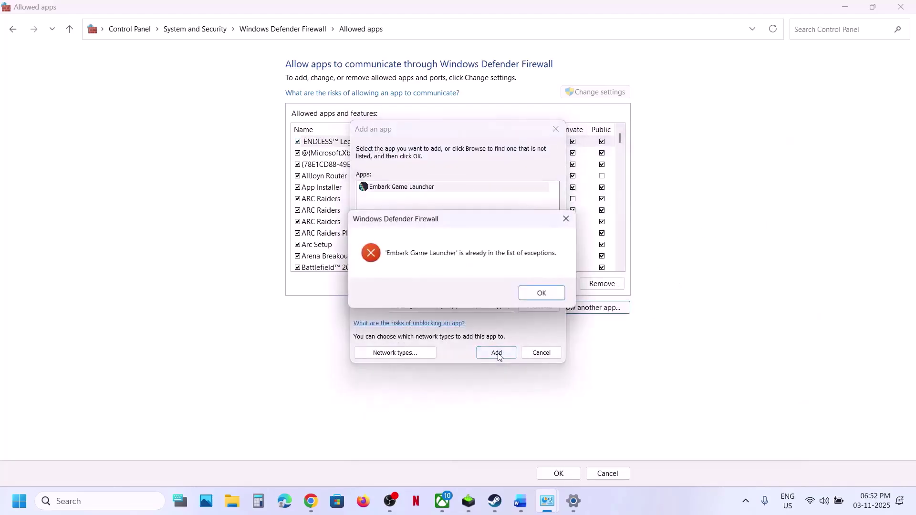
left_click(542, 293)
Step: Try to add the start_protected_game application from the Arc Raiders folder to the firewall's allowed apps
left_click(538, 306)
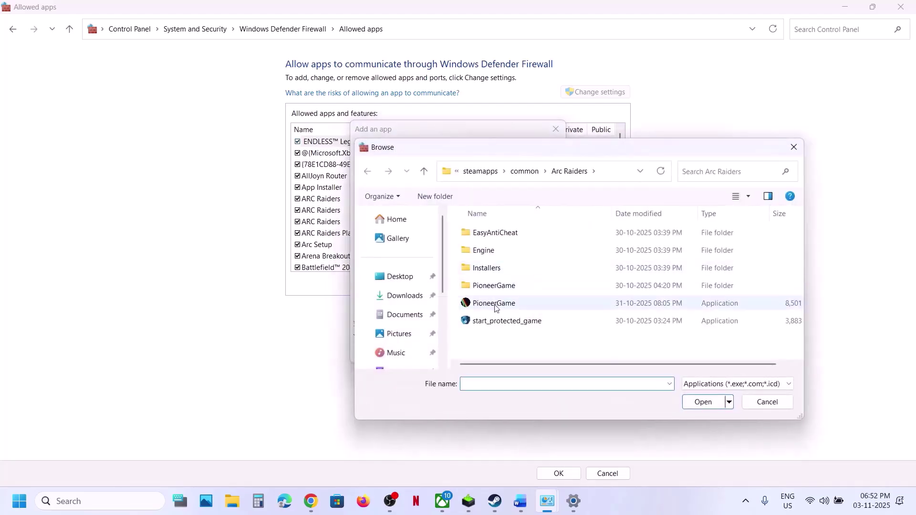
left_click(482, 324)
left_click(702, 402)
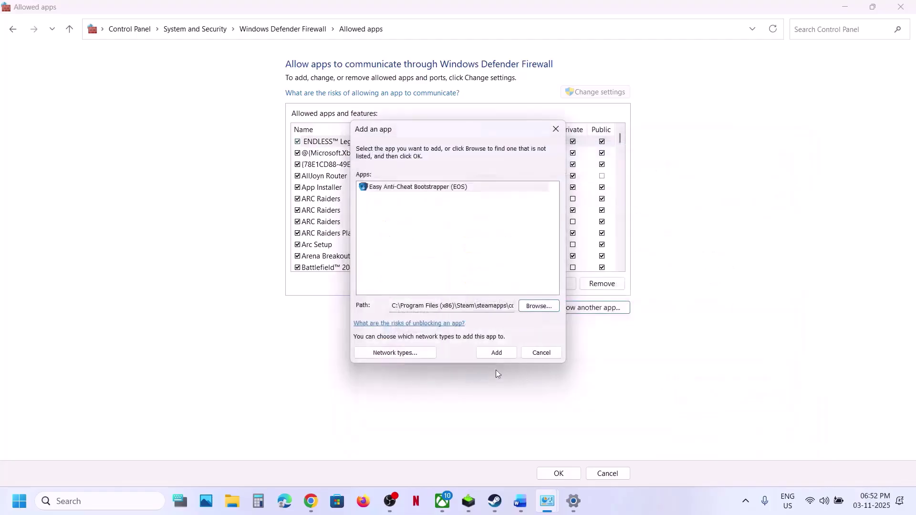
left_click(487, 357)
left_click(542, 293)
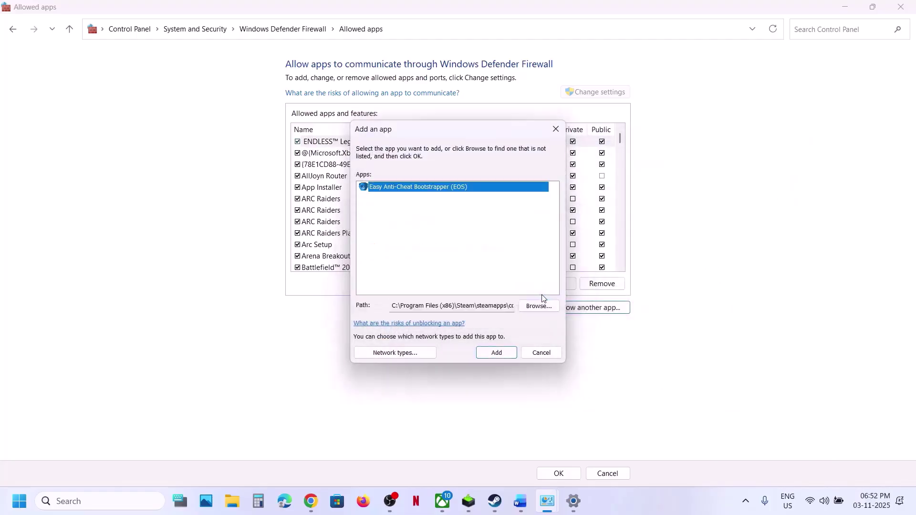
Step: Try to add the PioneerGame application from Arc Raiders\PioneerGame\Binaries\Win64 to the firewall's allowed apps
left_click(540, 308)
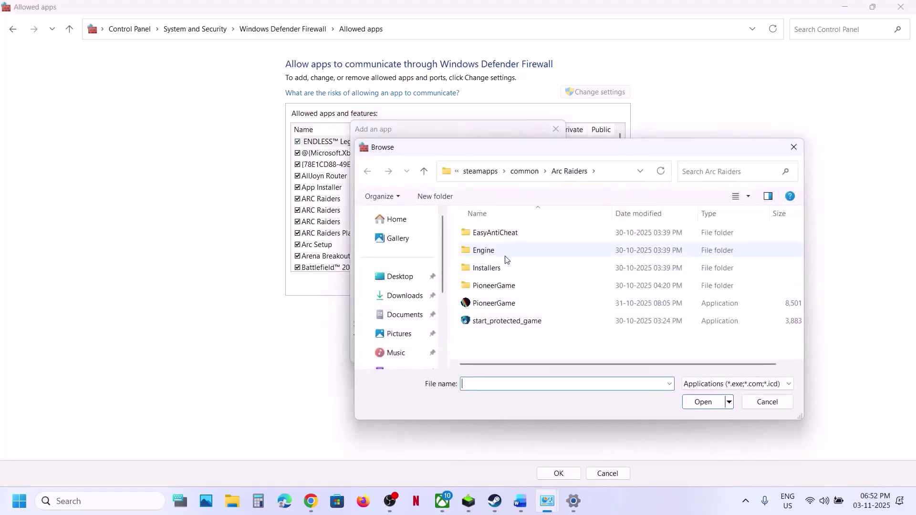
double_click(496, 286)
left_click(491, 252)
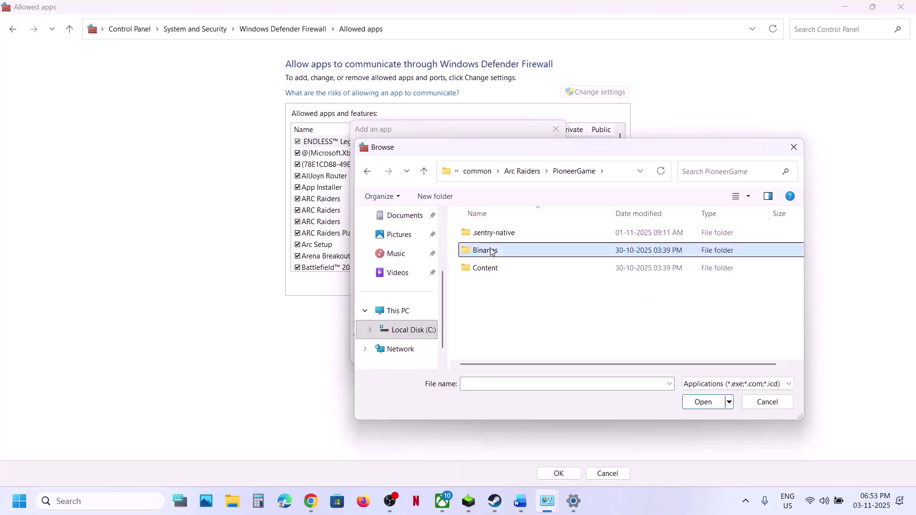
double_click(492, 251)
double_click(491, 237)
left_click(507, 253)
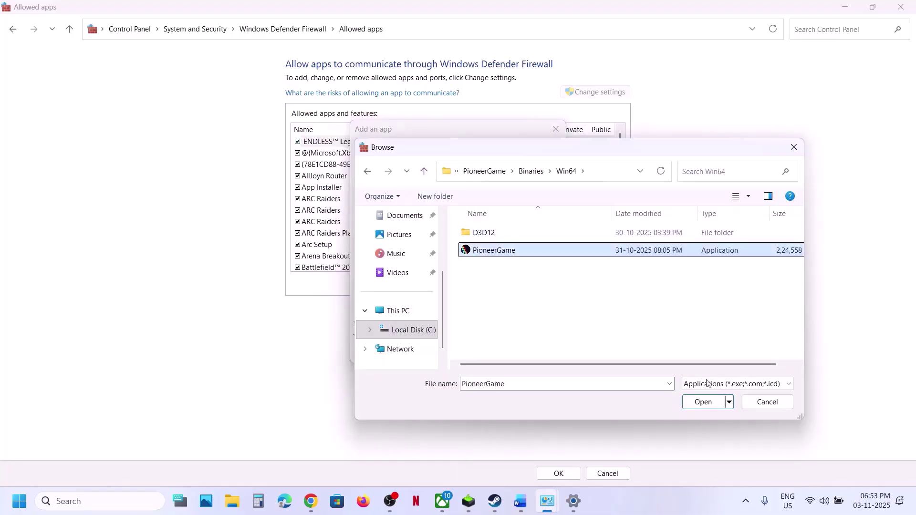
left_click(703, 402)
left_click(510, 356)
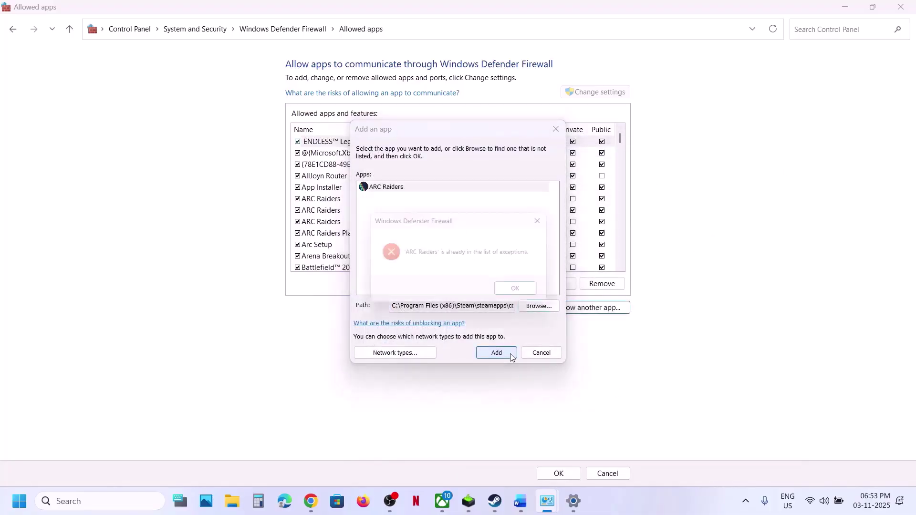
left_click(525, 294)
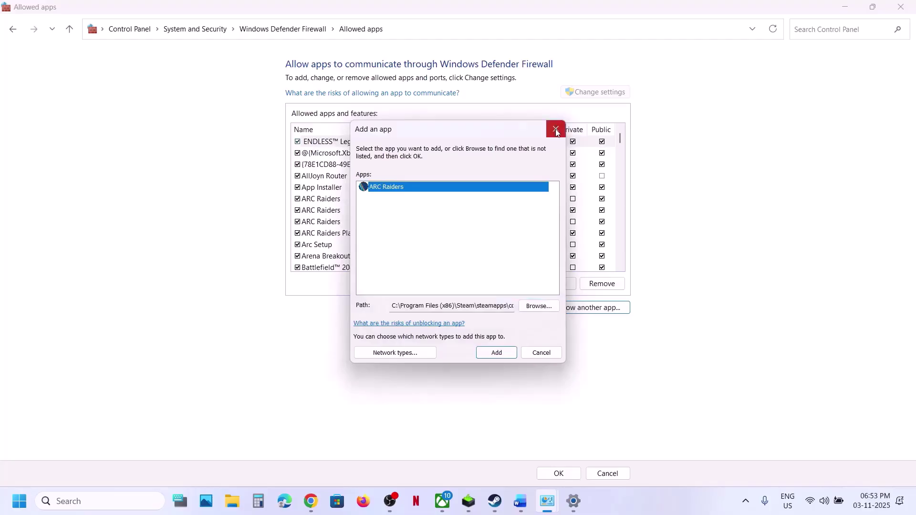
Step: Close the dialog for adding an app, the firewall's allowed apps window and Windows Settings
left_click(555, 130)
left_click(900, 10)
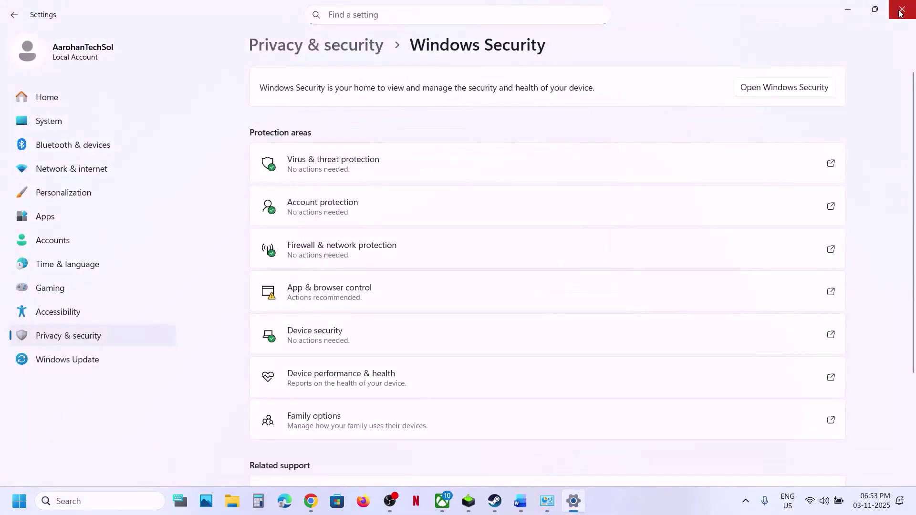
left_click(901, 11)
Step: Highlight the antivirus names from Avast to McAfee under Step 7 in the Word document
scroll(378, 298, "down", 2)
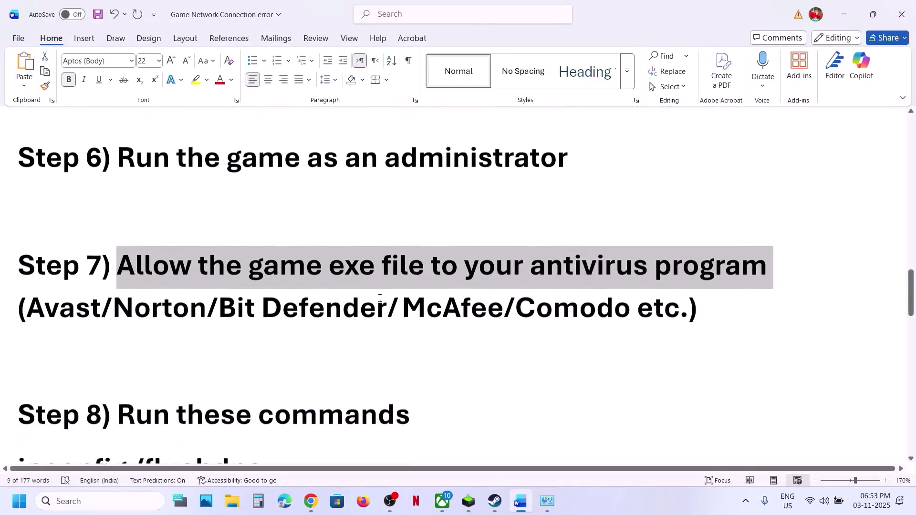
scroll(379, 298, "up", 1)
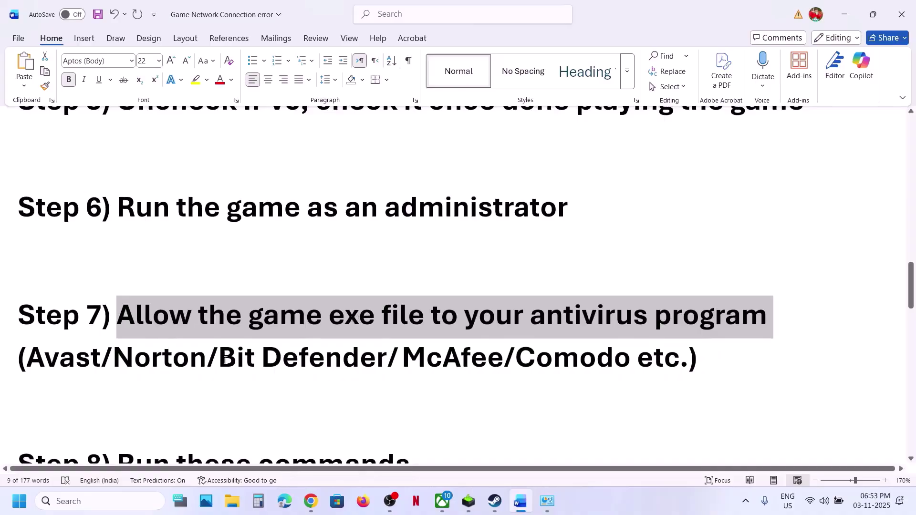
left_click_drag(47, 357, 482, 364)
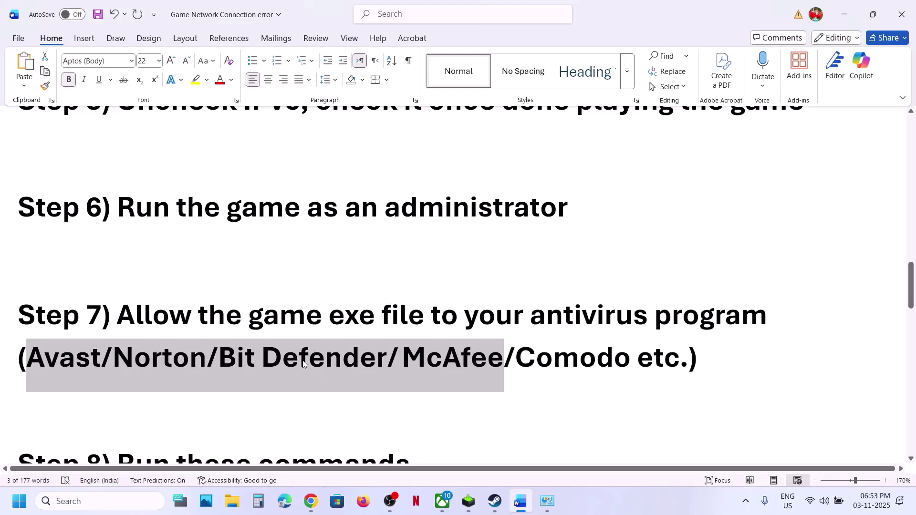
Step: Open Command Prompt as administrator to run the commands listed under Step 8
scroll(303, 363, "down", 8)
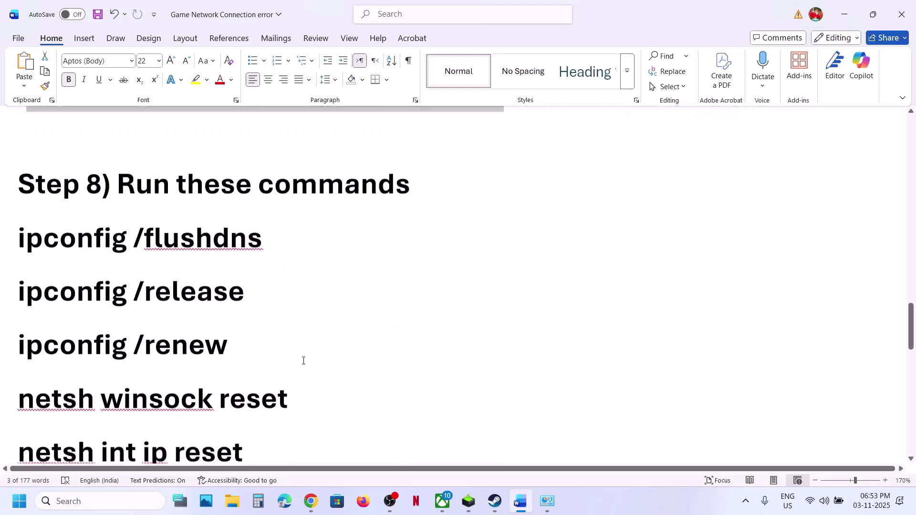
left_click(96, 502)
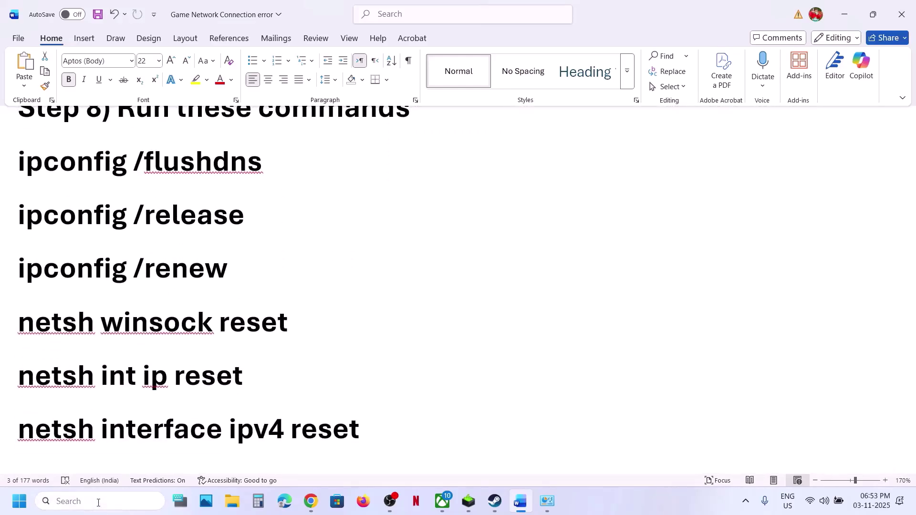
type("cmd")
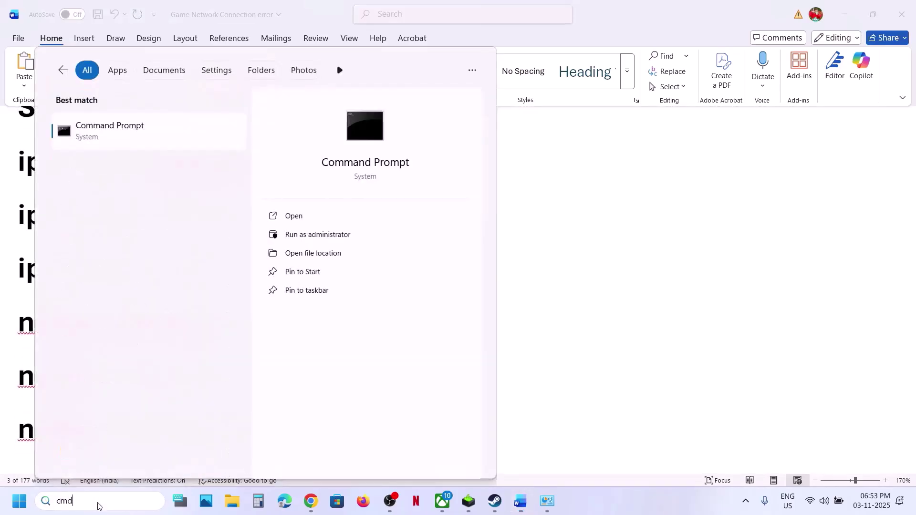
right_click(103, 138)
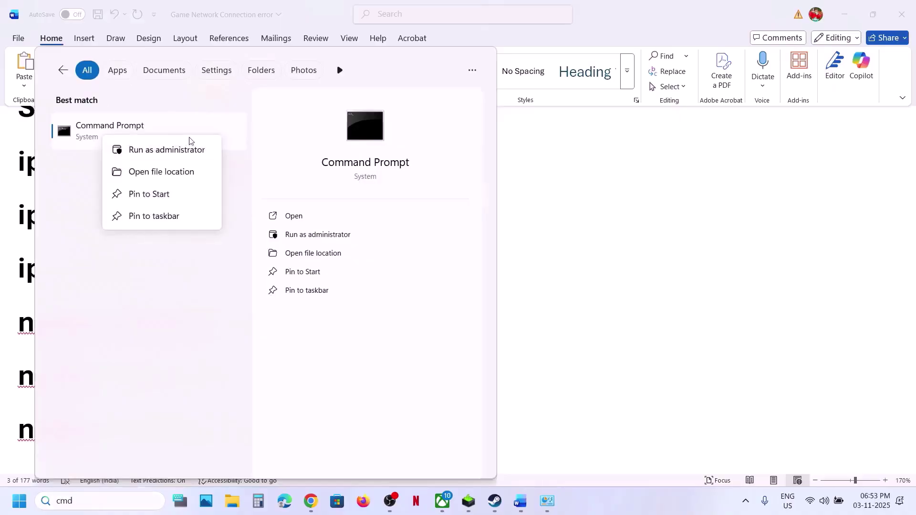
left_click(169, 151)
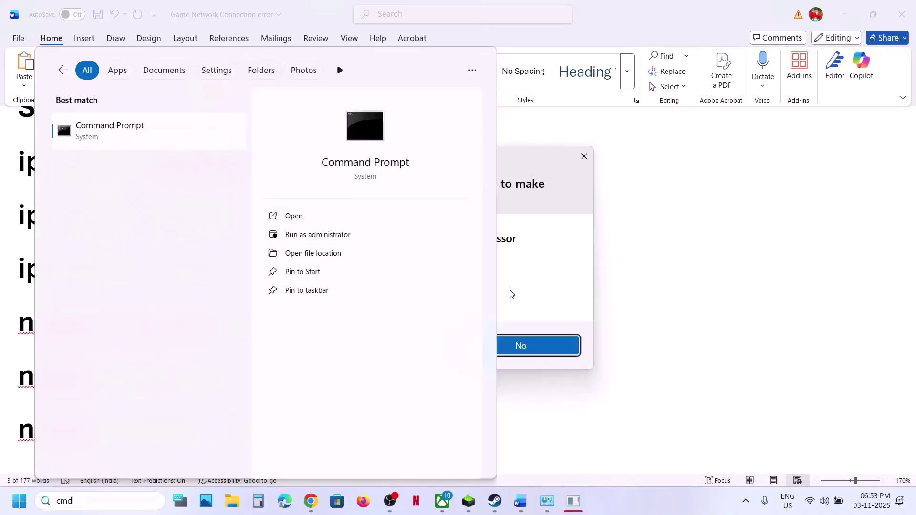
left_click(424, 346)
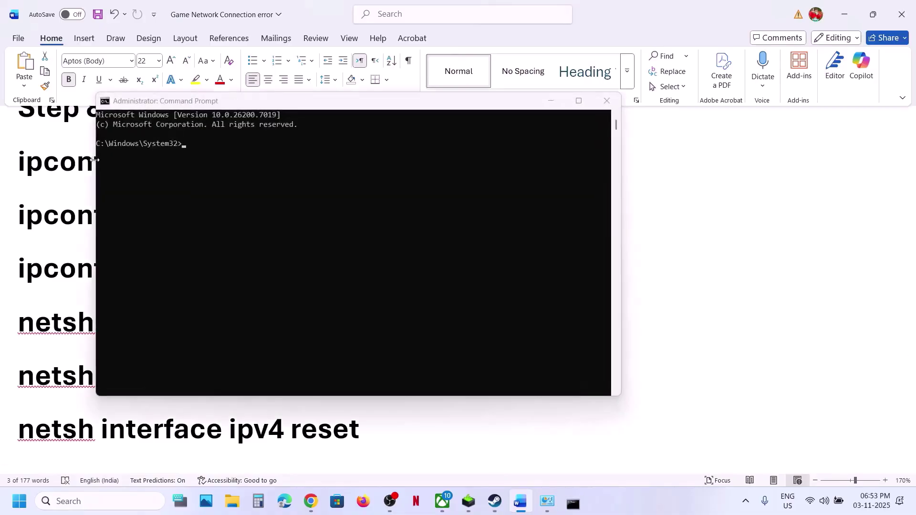
Step: Run ipconfig /flushdns and then ipconfig /release in Command Prompt, copying the commands from the Word document
right_click(242, 161)
key("Return")
key("alt+Tab")
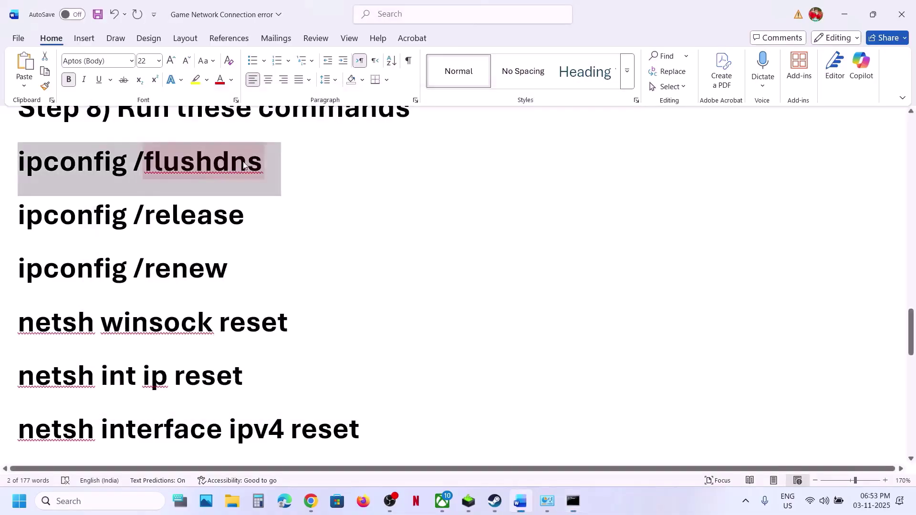
triple_click(122, 224)
key("super+c")
key("alt+Tab")
right_click(376, 227)
key("Return")
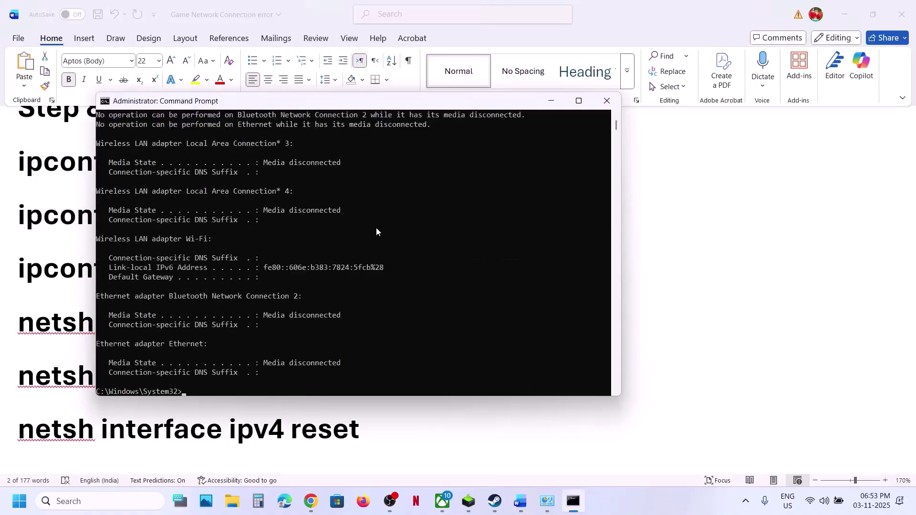
Step: Copy ipconfig /renew from the Word document and run it in Command Prompt
key("alt+Tab")
triple_click(166, 260)
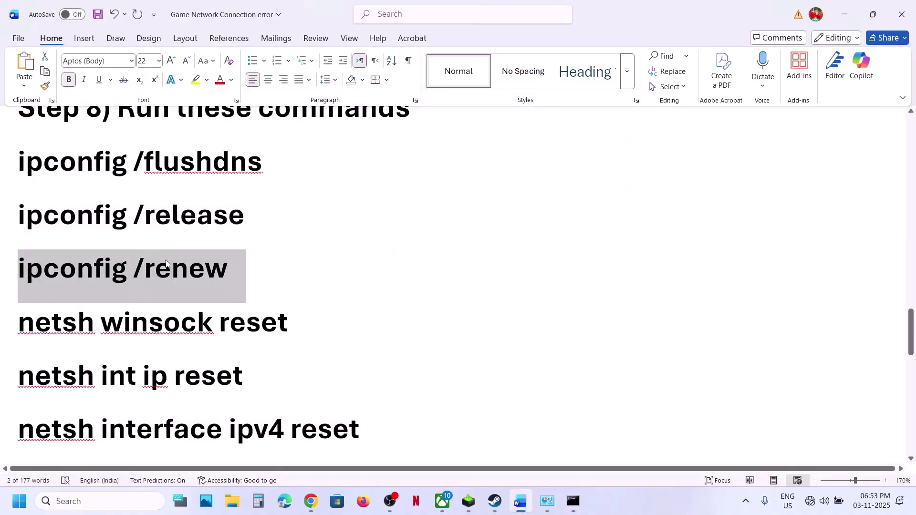
key("alt+Tab")
right_click(378, 260)
key("Return")
Step: Copy netsh winsock reset from the Word document and run it in Command Prompt
key("alt+Tab")
triple_click(220, 329)
key("ctrl+c")
key("alt+Tab")
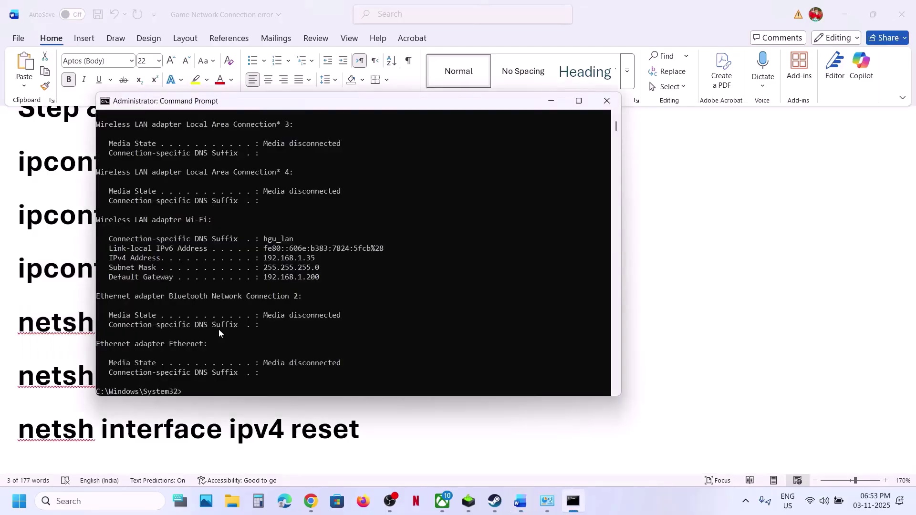
right_click(219, 329)
key("Return")
Step: Copy netsh int ip reset from the Word document and run it in Command Prompt
key("alt+Tab")
scroll(215, 310, "down", 3)
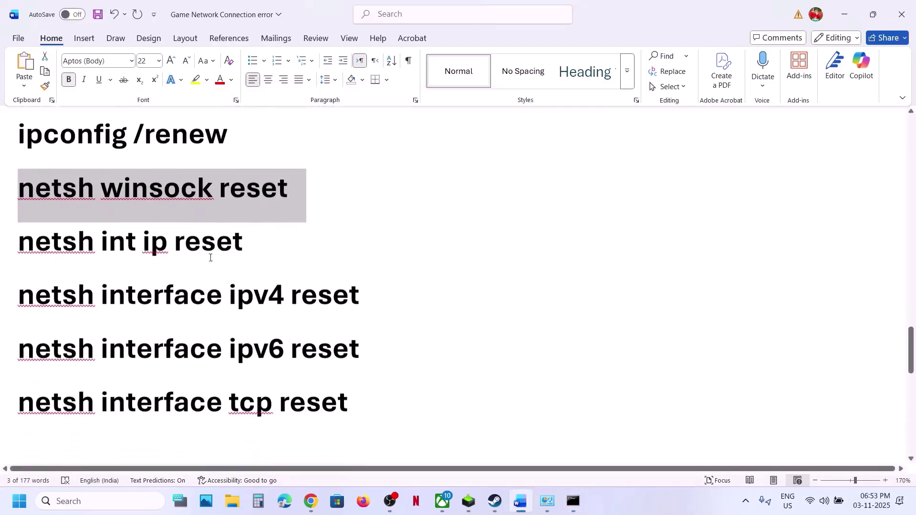
triple_click(200, 244)
key("ctrl+c")
key("alt+Tab")
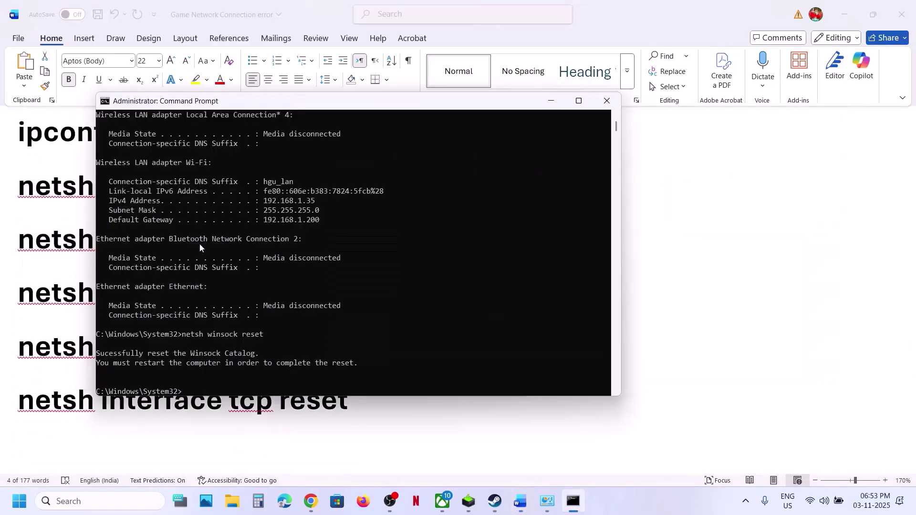
right_click(200, 245)
key("Return")
Step: Copy netsh interface ipv4 reset from the Word document and run it in Command Prompt
key("alt+Tab")
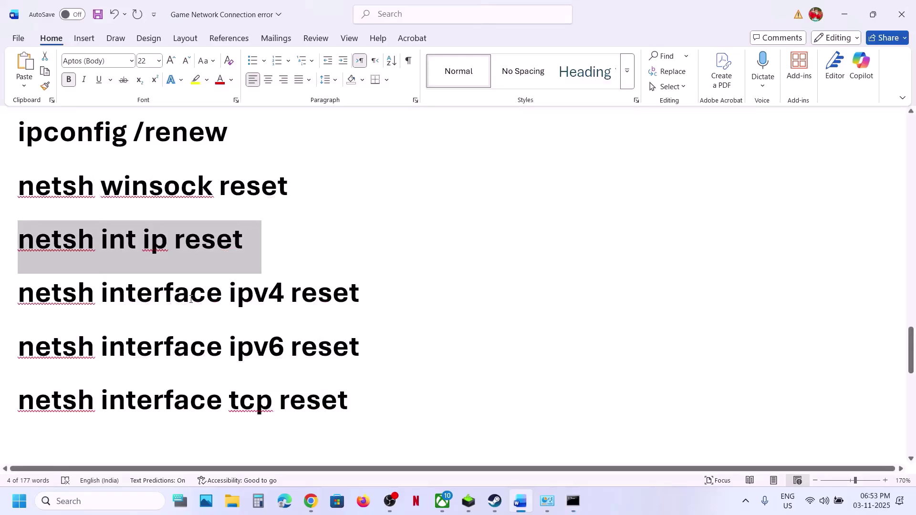
triple_click(190, 299)
key("ctrl+c")
key("alt+Tab")
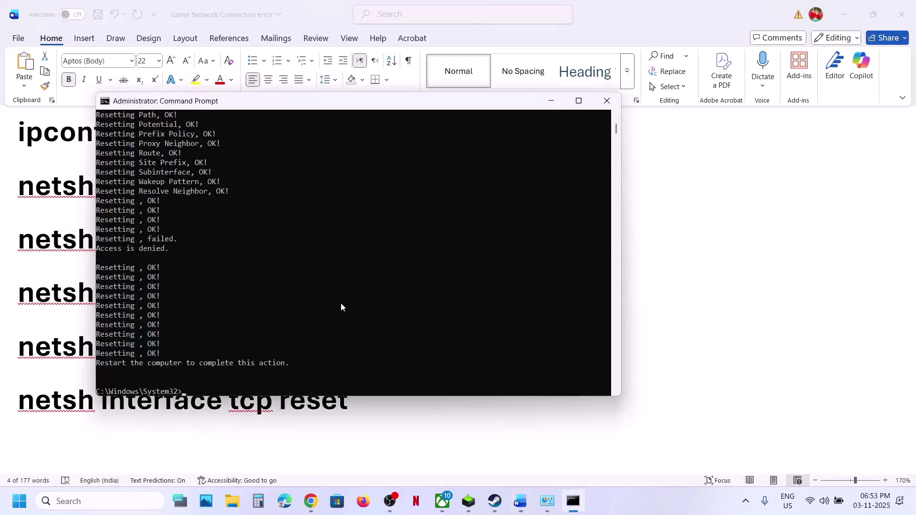
Step: Copy netsh interface ipv6 reset from the Word document and run it in Command Prompt
key("alt+Tab")
triple_click(227, 353)
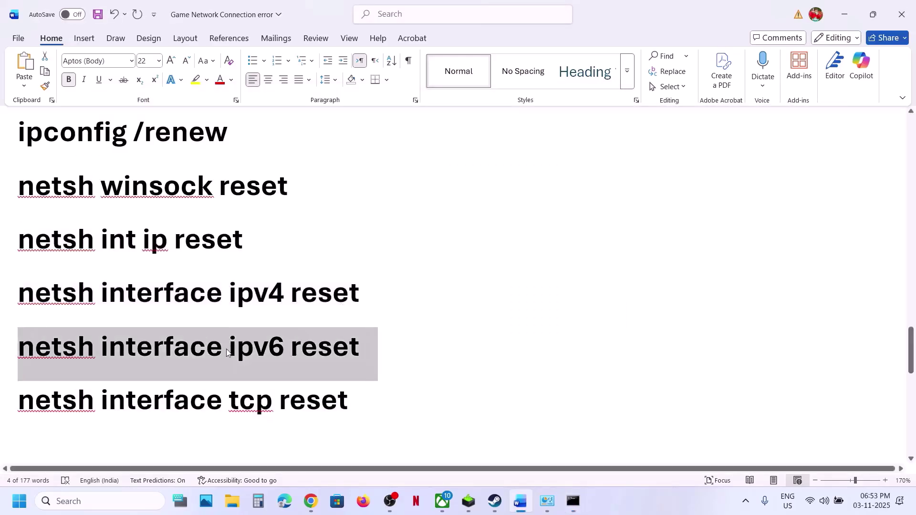
key("ctrl+c")
key("alt+Tab")
Step: Copy netsh interface tcp reset from the Word document, run it in Command Prompt and close the Command Prompt window
key("alt+Tab")
triple_click(200, 401)
key("ctrl+c")
key("alt+Tab")
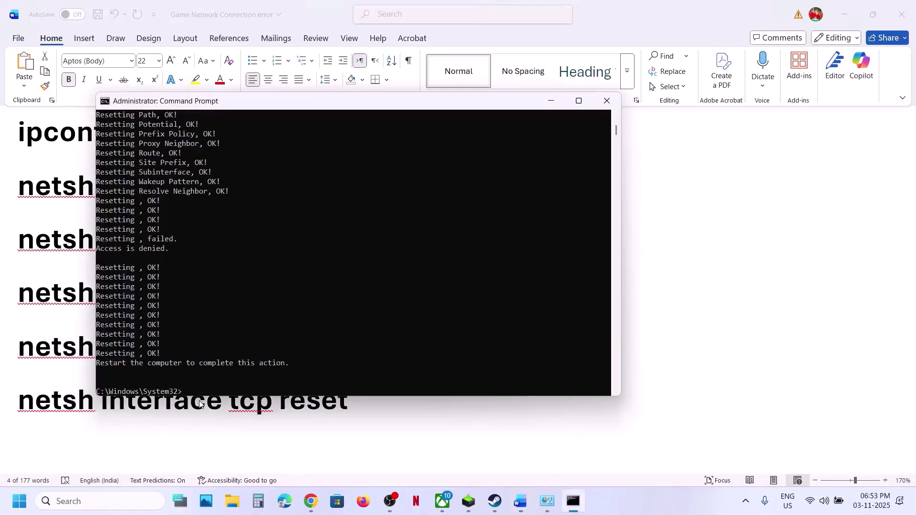
key("ctrl+v")
left_click(605, 106)
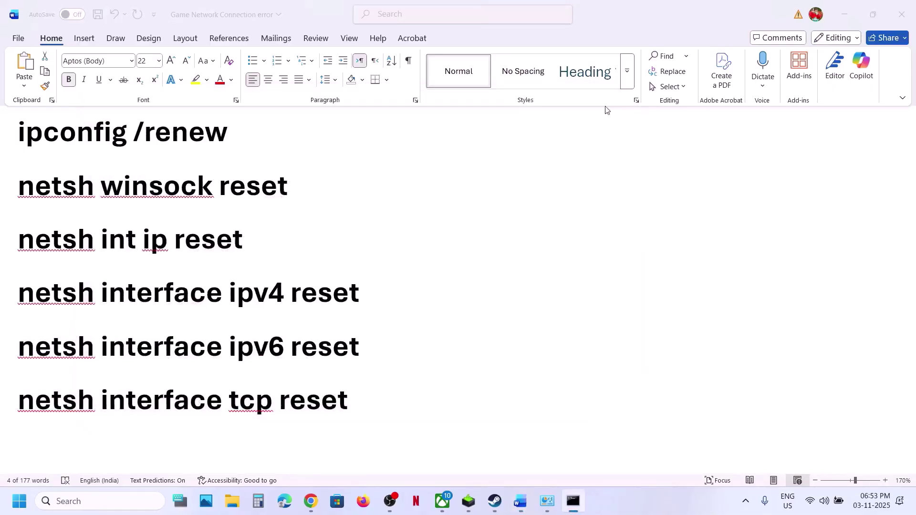
Step: Show the Windows power options for restarting the computer and dismiss them
left_click(373, 442)
key("super")
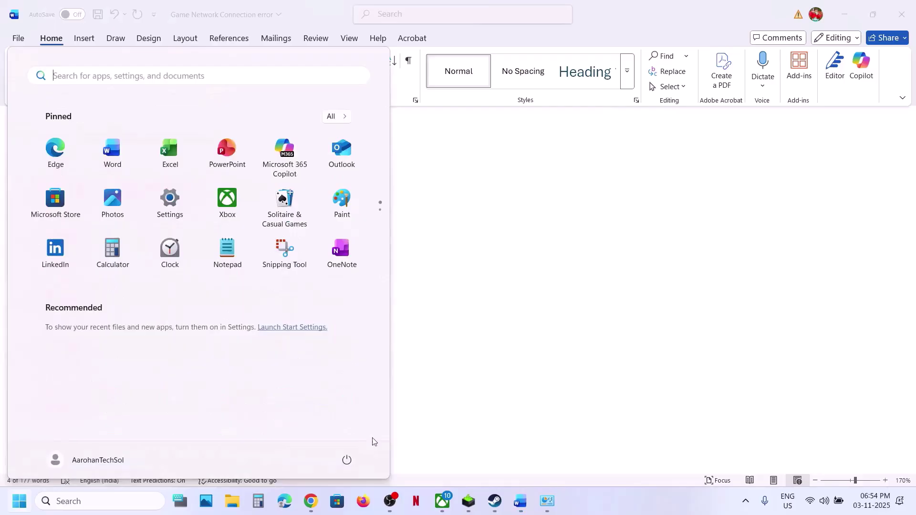
left_click(348, 461)
left_click(478, 372)
left_click(479, 372)
Step: Highlight in turn the instruction text of Step 9 (VPN), Step 10 (Ethernet connection) and Step 11 (date, time and region) in the document
scroll(479, 371, "down", 2)
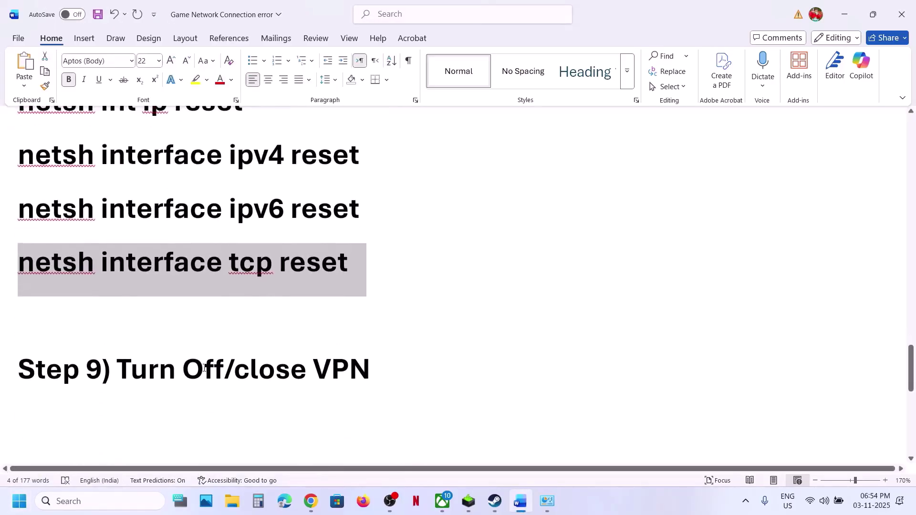
left_click_drag(143, 365, 361, 355)
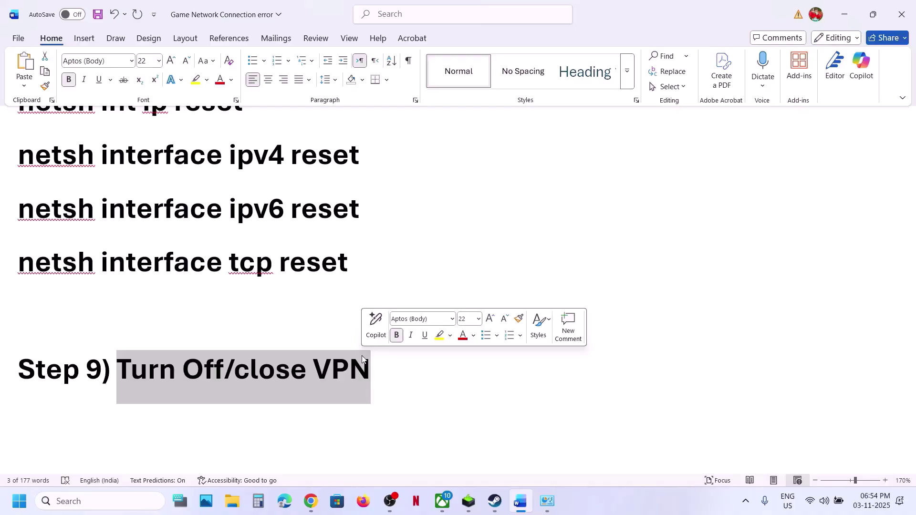
scroll(270, 371, "down", 3)
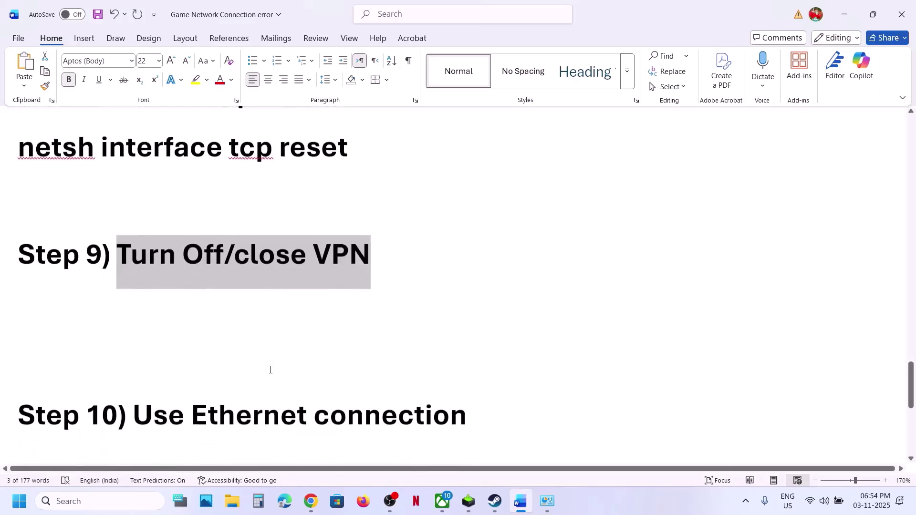
left_click_drag(155, 353, 531, 354)
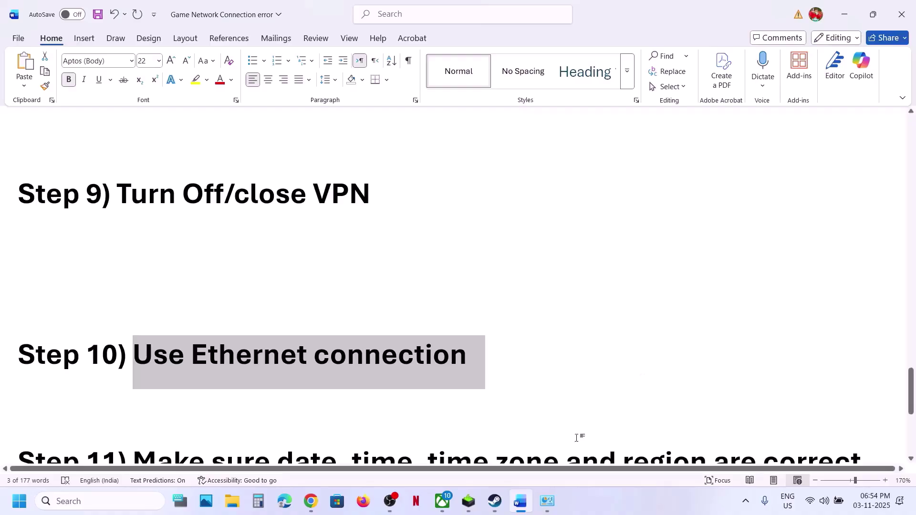
scroll(308, 337, "down", 3)
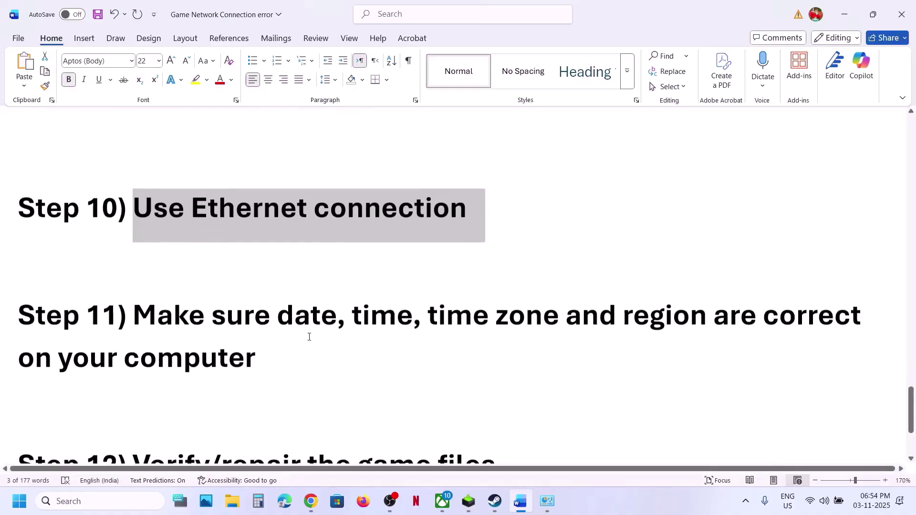
left_click_drag(148, 325, 279, 368)
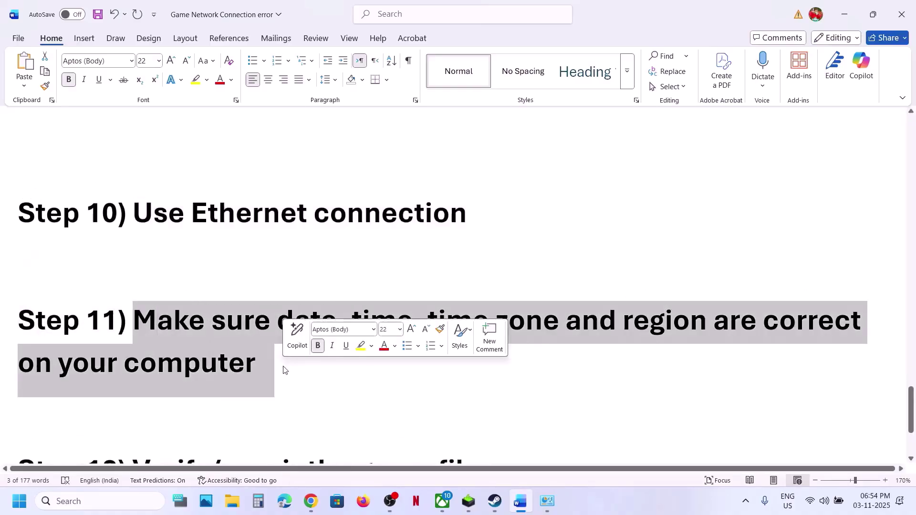
Step: Open the Windows Date & time settings and switch automatic time zone setting off and back on
right_click(868, 505)
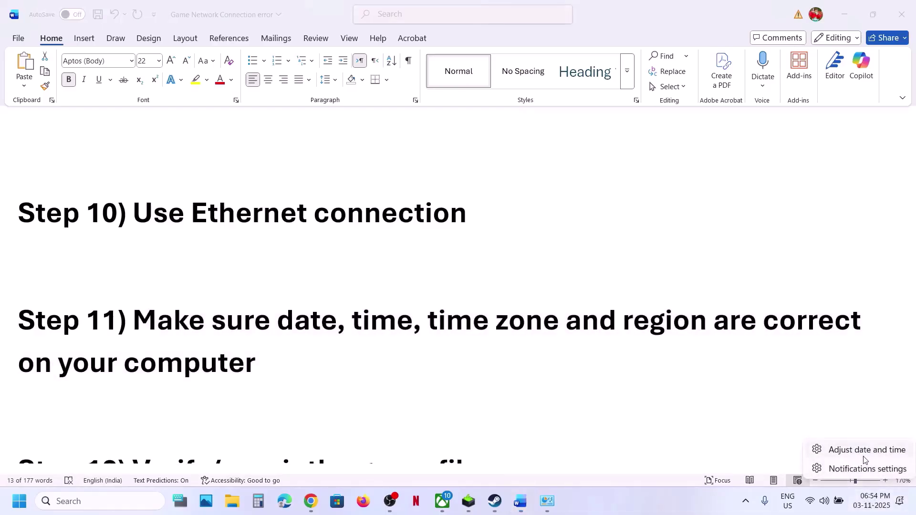
left_click(865, 450)
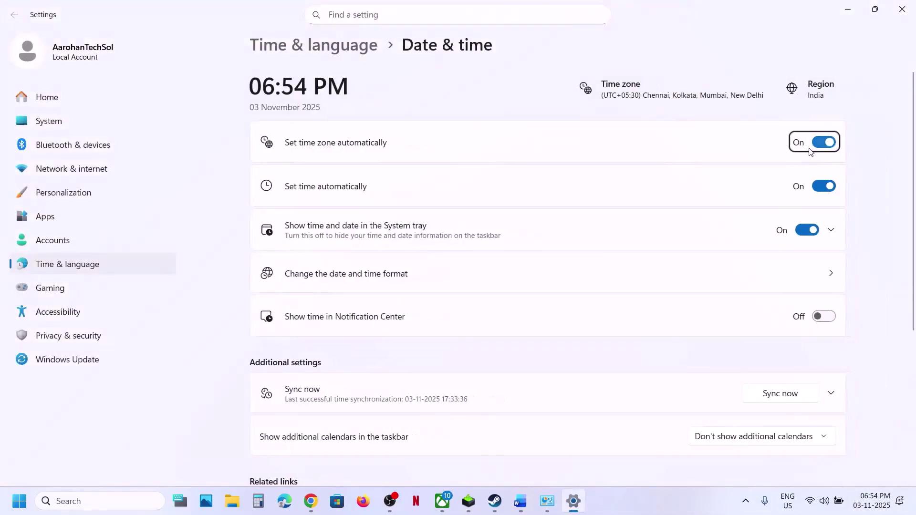
left_click(814, 144)
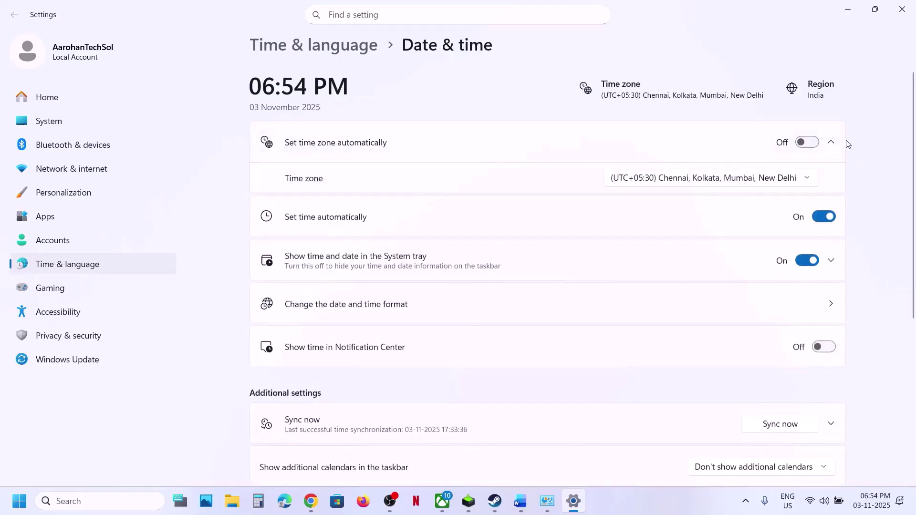
left_click(815, 144)
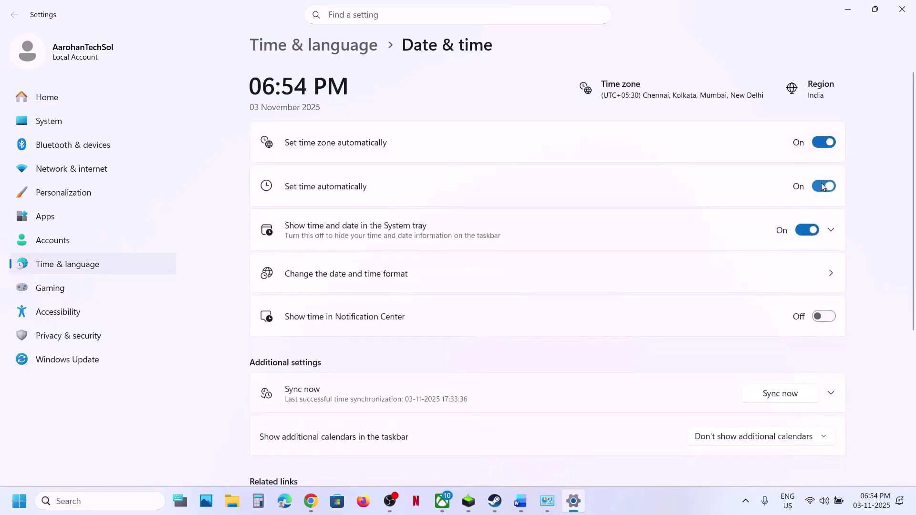
Step: Switch automatic time setting off and back on, and synchronize the computer's clock
left_click(823, 187)
left_click(818, 189)
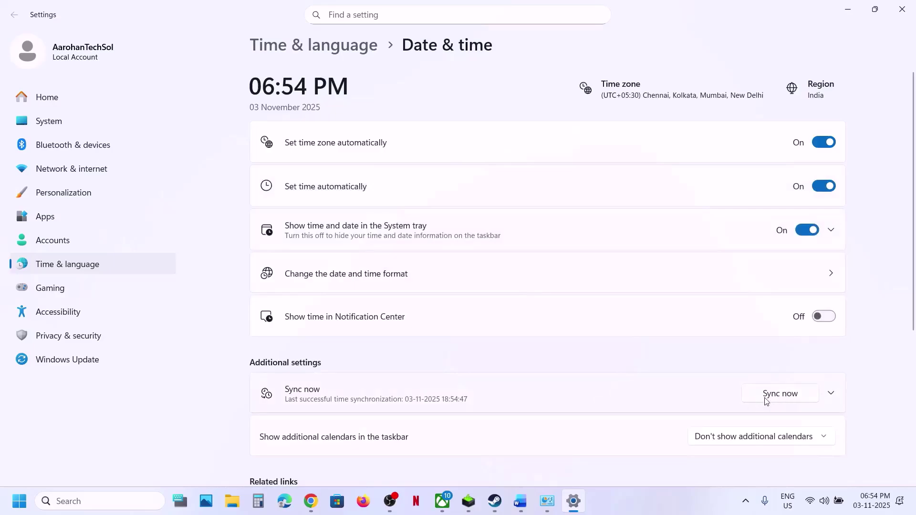
left_click(774, 396)
Step: Set the country or region to India in the Language & region settings and close Windows Settings
left_click(98, 265)
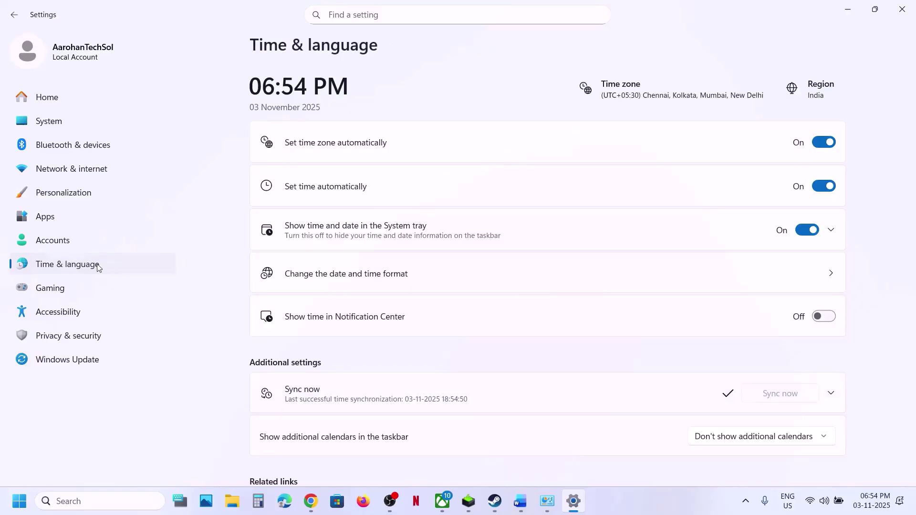
left_click(405, 200)
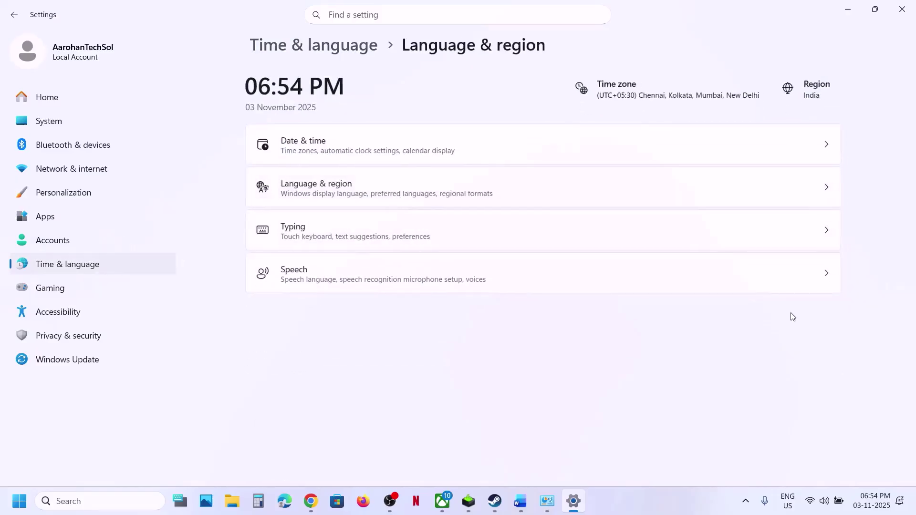
left_click(763, 382)
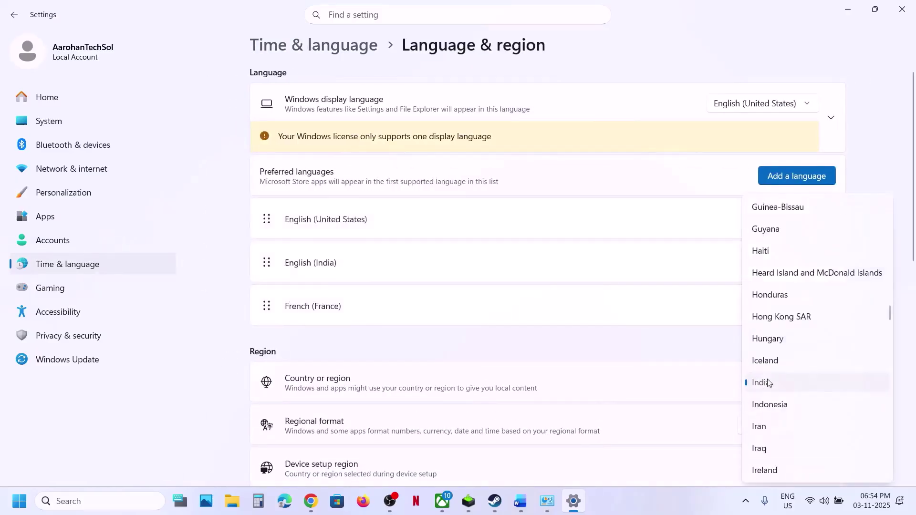
left_click(770, 382)
left_click(902, 9)
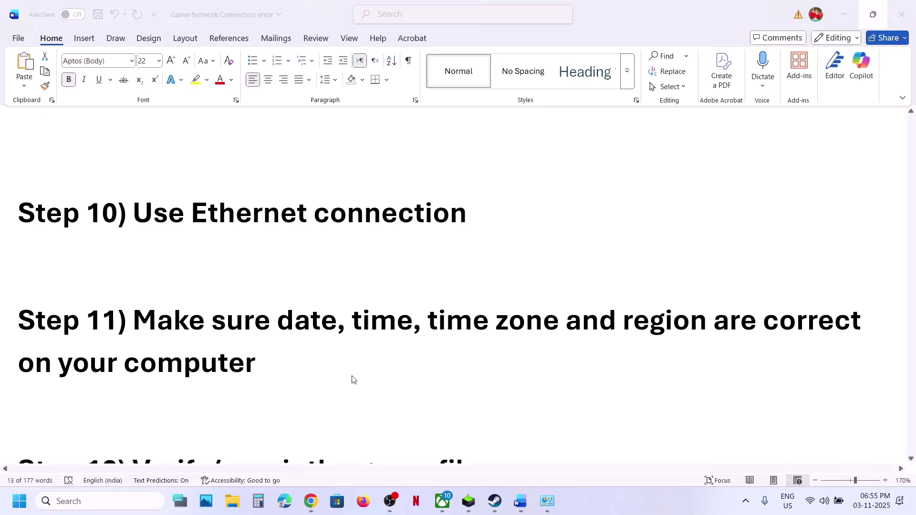
Step: Switch to Steam, view the Installed Files properties of ARC Raiders with the game file integrity option, and close the properties
scroll(353, 380, "down", 3)
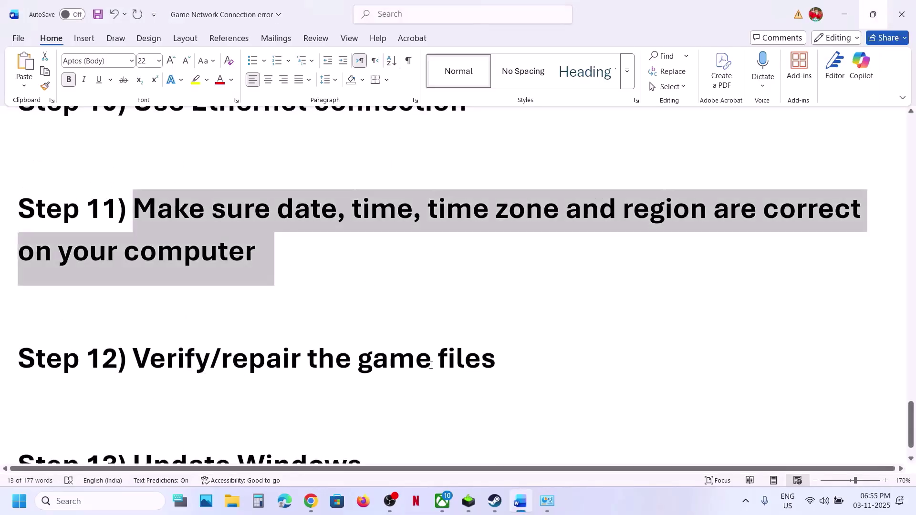
left_click(495, 501)
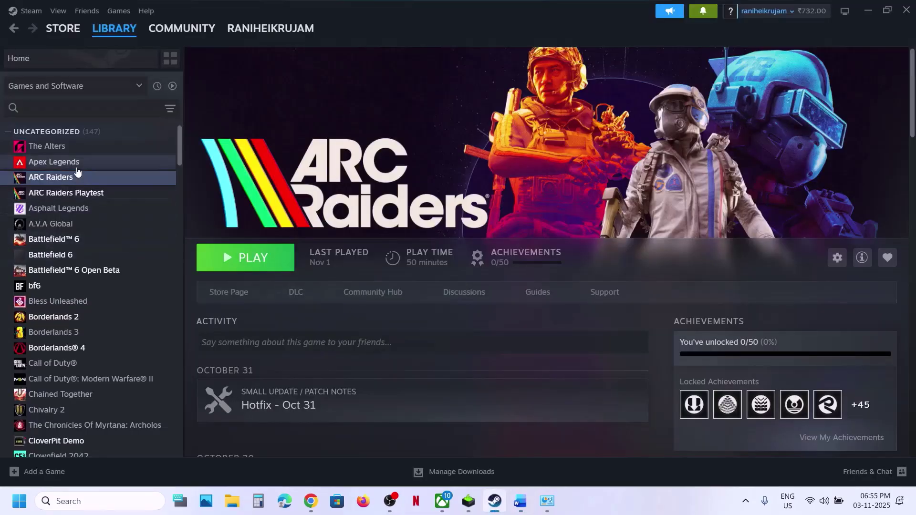
right_click(78, 178)
left_click(118, 270)
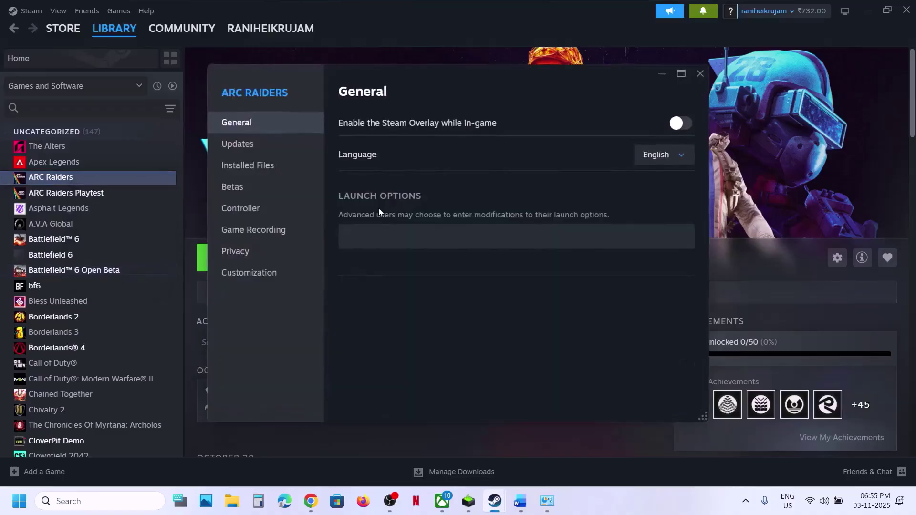
left_click(265, 173)
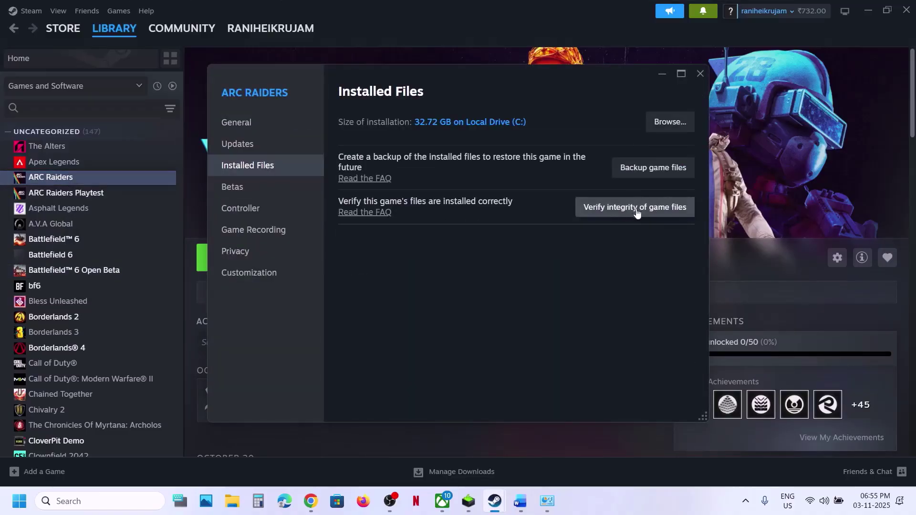
left_click(698, 76)
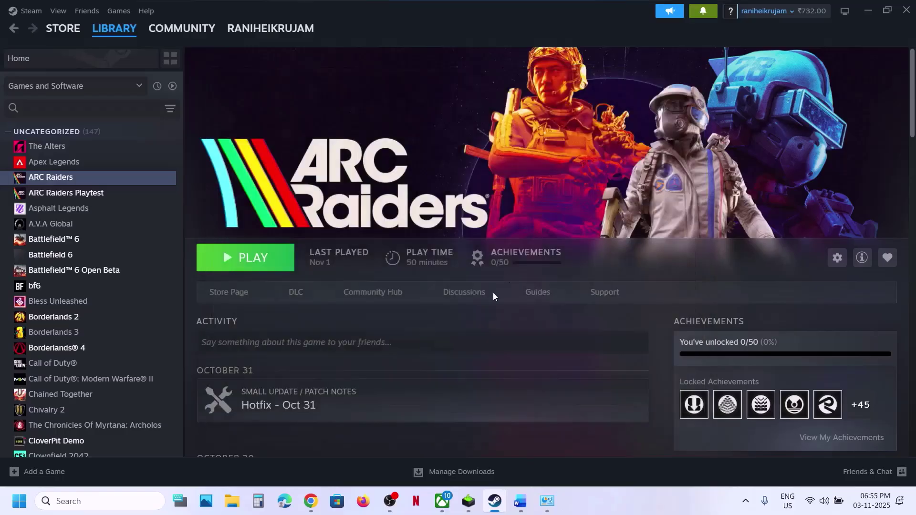
Step: Return to the Word document and highlight the Step 13 instruction text "Update Windows"
left_click(527, 501)
scroll(342, 388, "down", 1)
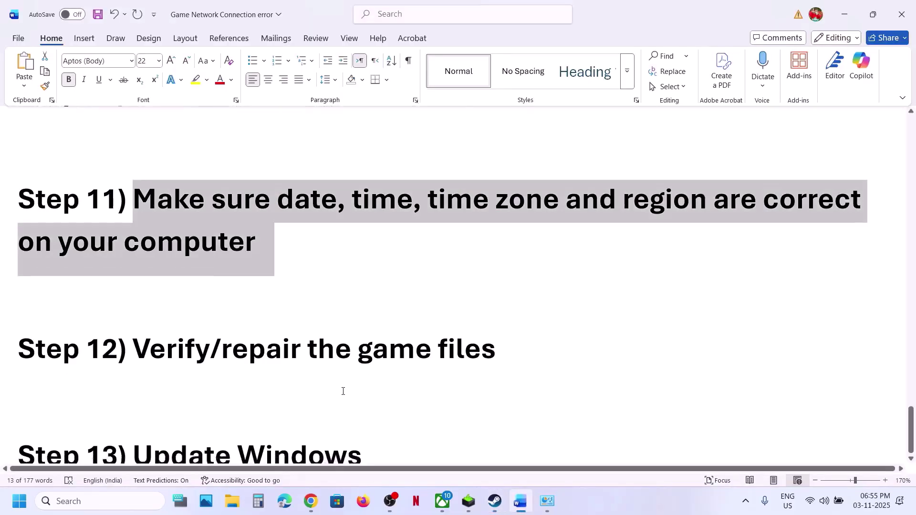
triple_click(344, 410)
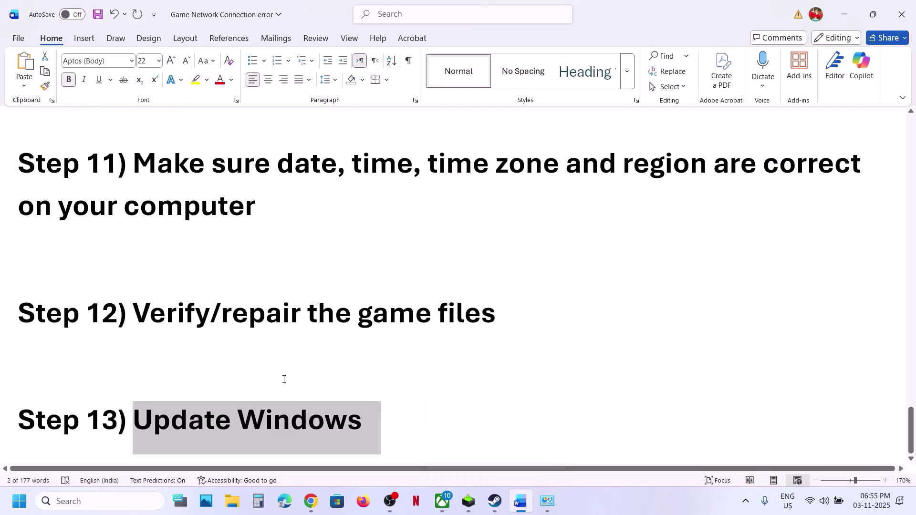
Step: Open Windows Update in Windows Settings and check for updates
key("super+i")
left_click(80, 366)
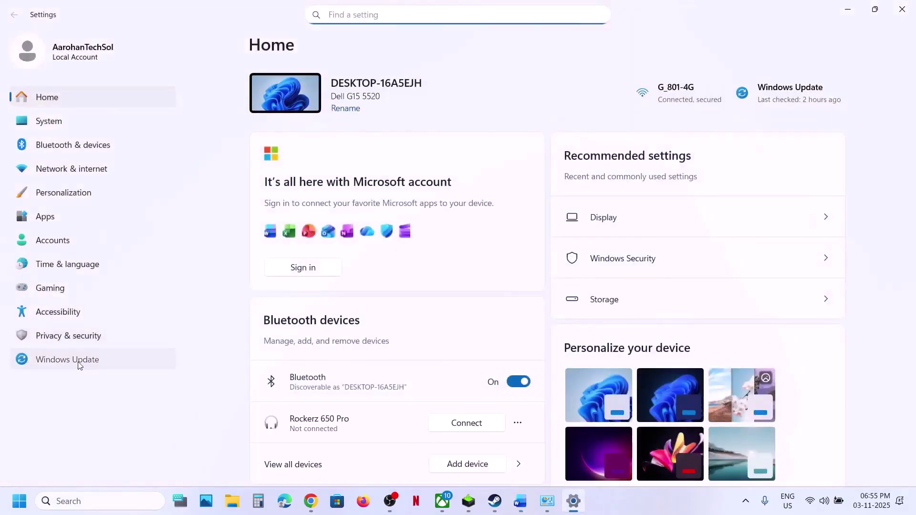
left_click(800, 107)
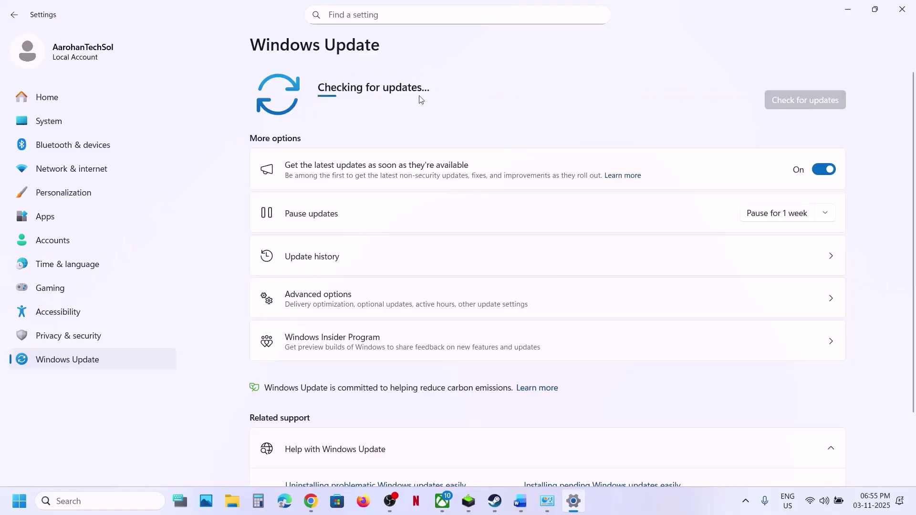
Step: Show the computer's power options, including Restart, and switch to the ARC Raiders library page in Steam
left_click(13, 513)
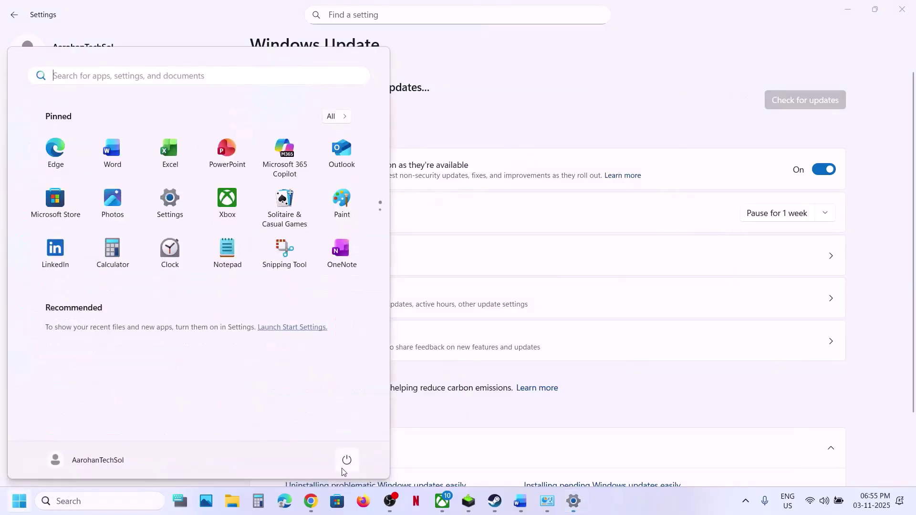
left_click(347, 459)
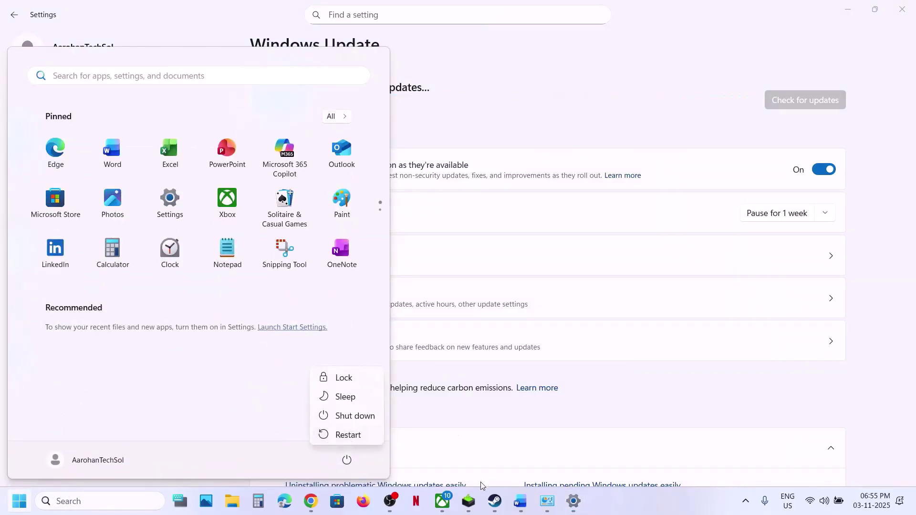
left_click(496, 510)
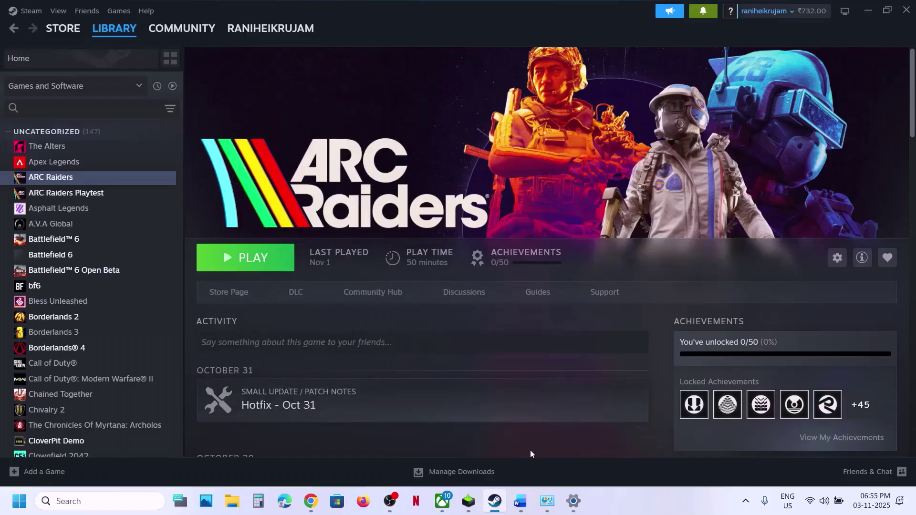